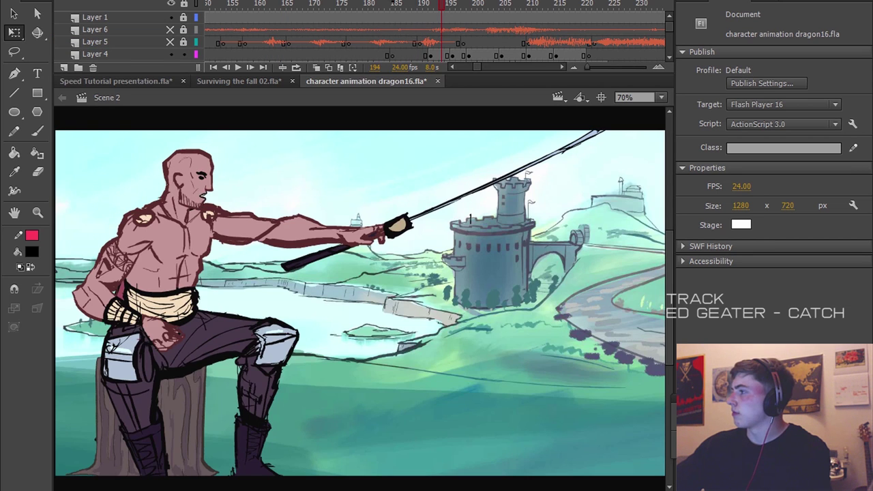
- Step frame by frame through the seated swordsman's sword swing, starting around frame 185
left_click(393, 4)
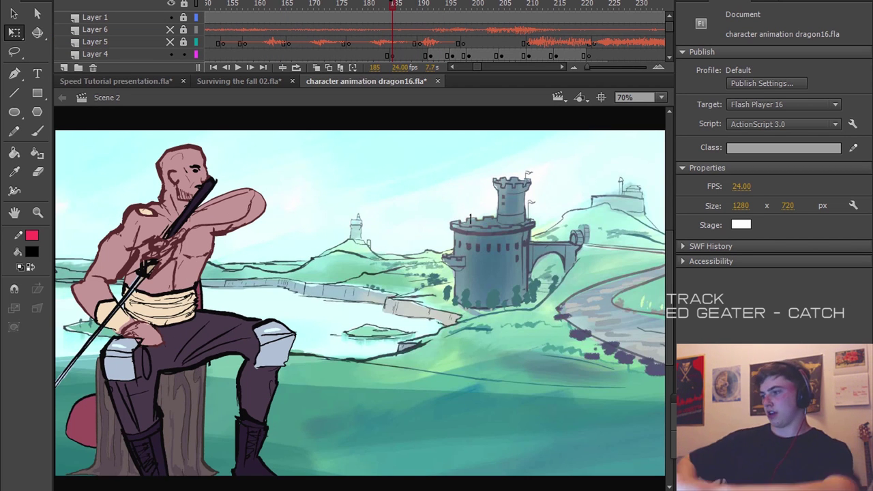
mouse_move(445, 490)
left_mouse_down()
mouse_move(421, 490)
mouse_move(439, 490)
left_mouse_up()
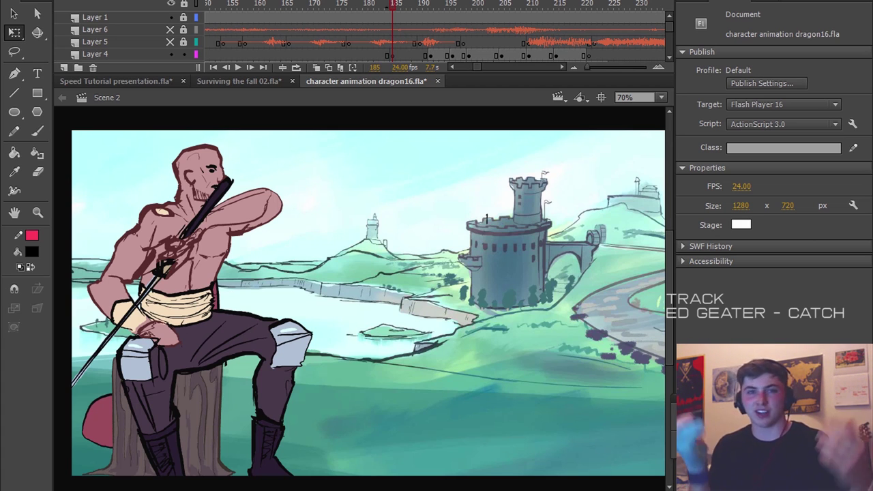
key("comma")
key("comma")
key("comma")
key("period")
key("period")
key("period")
key("period")
key("period")
key("period")
key("period")
key("period")
key("period")
key("period")
key("period")
key("period")
key("period")
key("period")
key("period")
key("period")
key("period")
key("period")
key("period")
key("period")
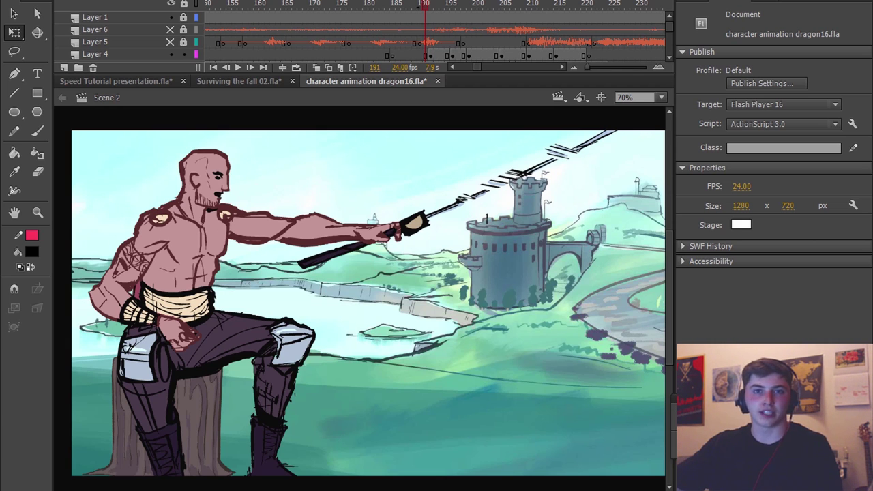
- Play back the end of the sword swing from frame 191 and repeat it to check the sword's vibration
key("Return")
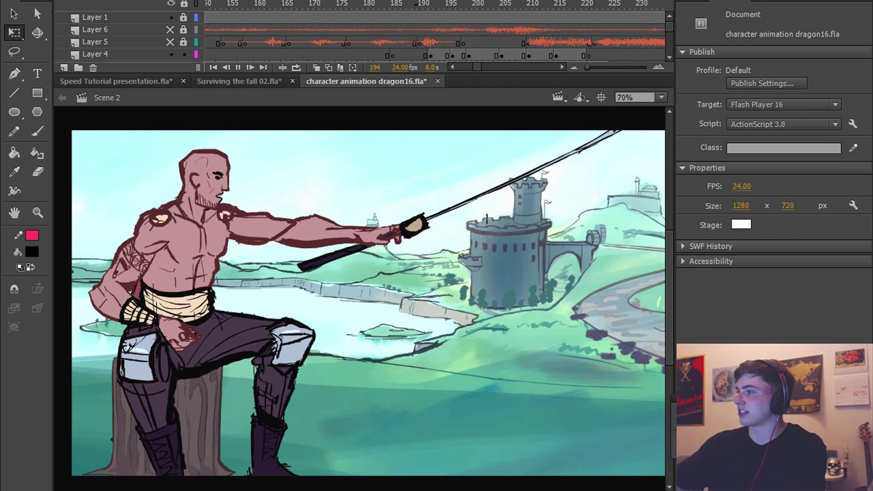
key("Return")
key("Return")
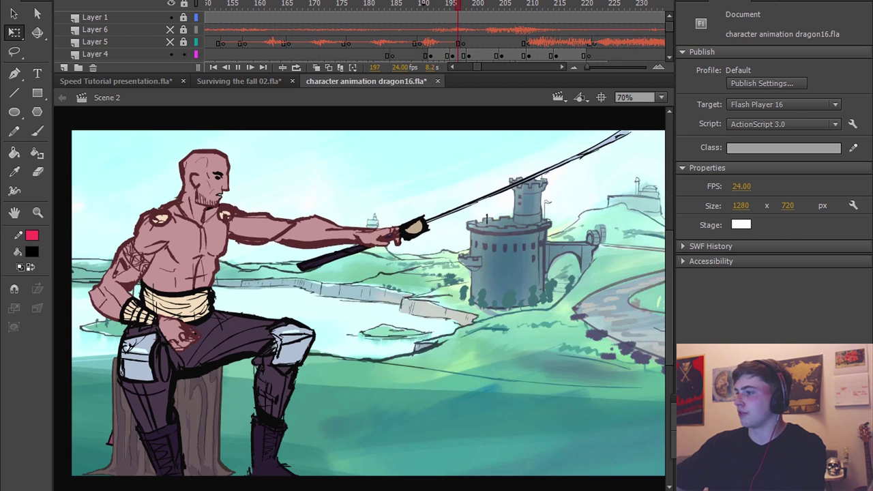
key("Return")
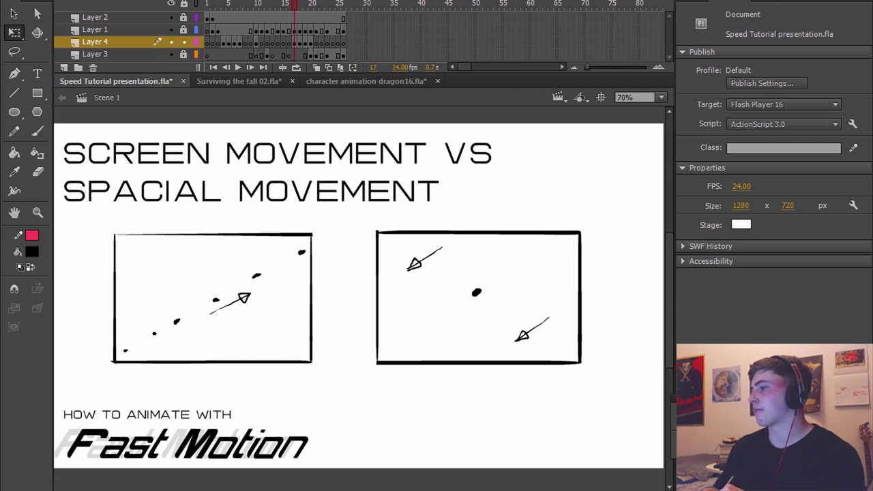
- Brush a diagonal stroke and a rough outline on the Screen Movement diagram's left frame, undoing each mark
key("b")
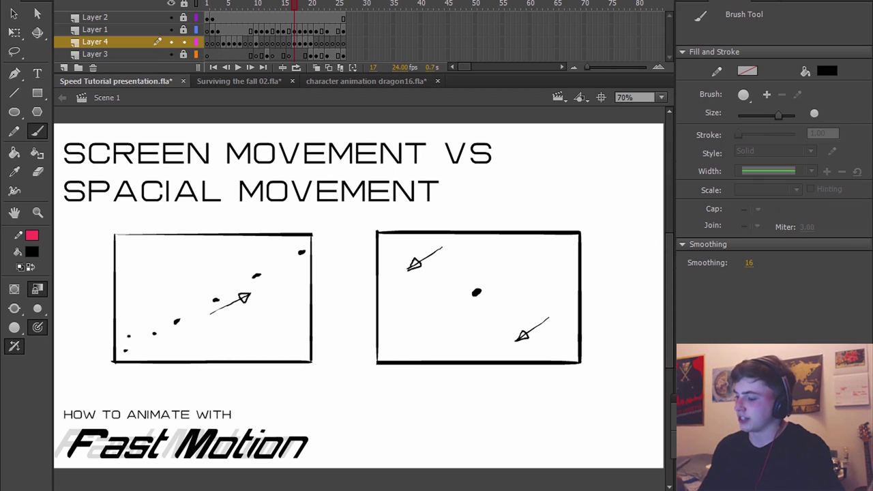
left_click_drag(135, 331, 281, 246)
key("ctrl+z")
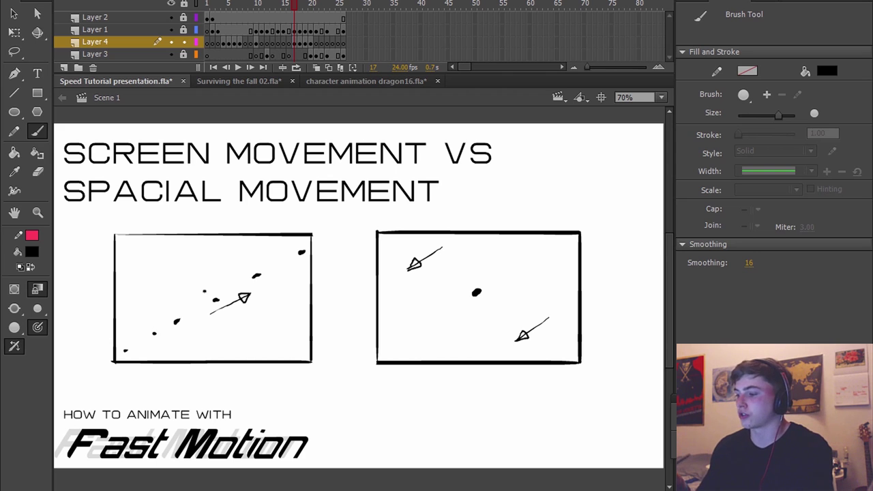
mouse_move(109, 245)
left_mouse_down()
mouse_move(107, 344)
mouse_move(116, 373)
mouse_move(331, 346)
mouse_move(326, 229)
mouse_move(109, 232)
left_mouse_up()
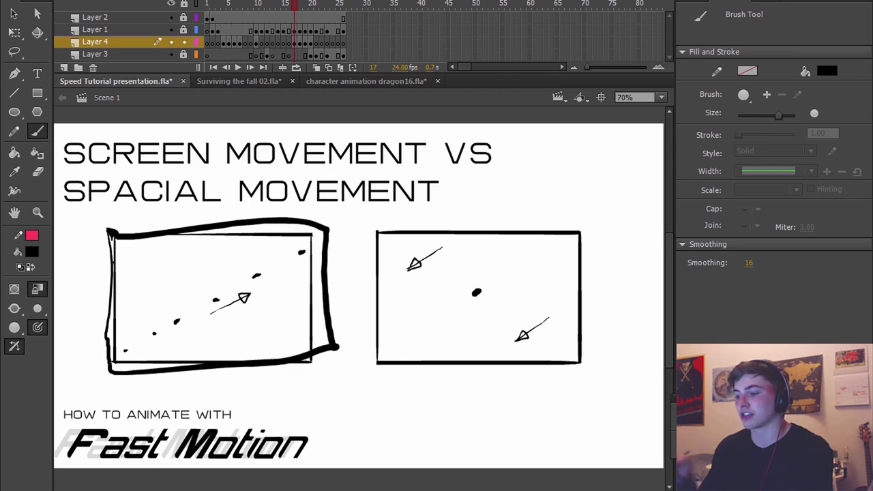
key("ctrl+z")
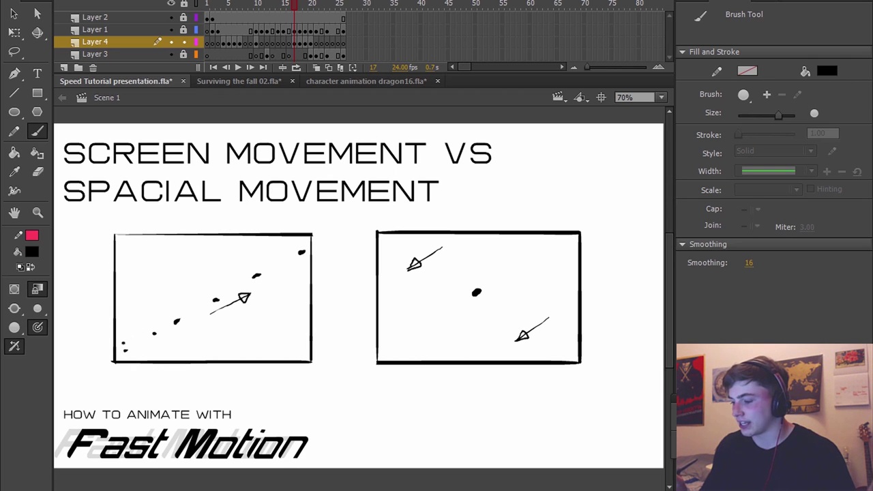
- Brush a second diagonal row of dots rising across the left frame, above the existing dots
left_click(248, 264)
left_click(259, 256)
left_click(283, 245)
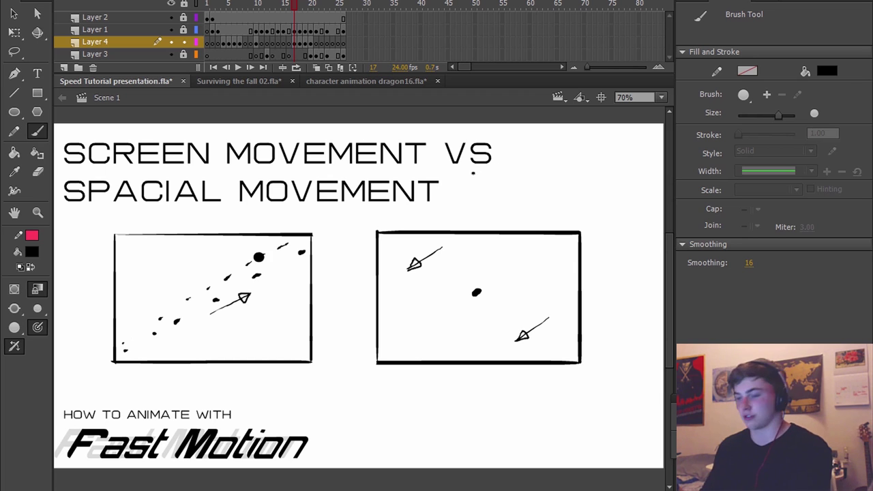
- Undo the extra row of dots in the left frame
key("ctrl+z")
key("ctrl+z")
key("ctrl+z")
key("ctrl+z")
key("ctrl+z")
key("ctrl+z")
key("ctrl+z")
key("ctrl+z")
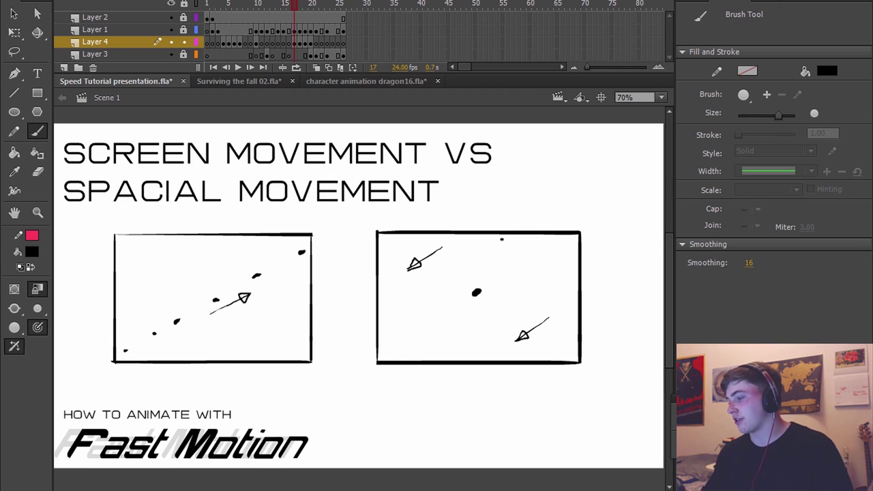
- Brush diagonal speed lines beside the left arrow in the right frame, undoing the stray large dot
mouse_move(410, 295)
left_mouse_down()
mouse_move(474, 242)
mouse_move(461, 250)
left_mouse_up()
left_click_drag(413, 298, 425, 293)
left_click(422, 308)
left_click_drag(413, 330, 422, 318)
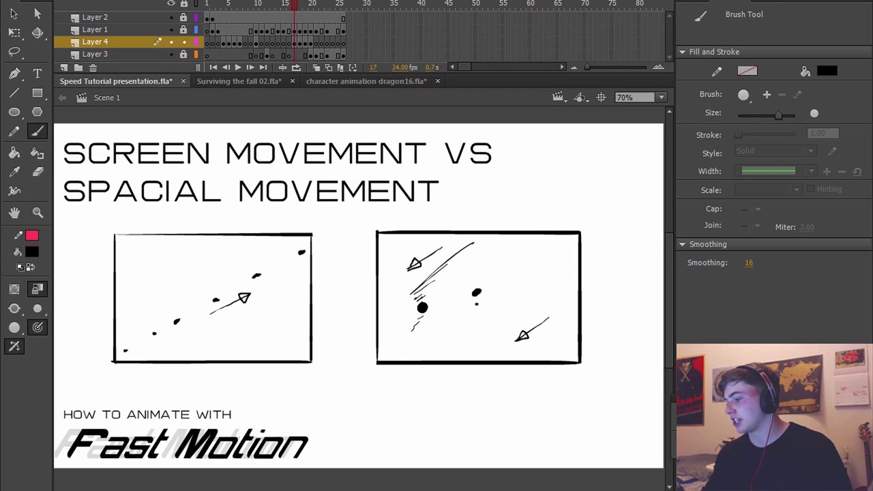
key("ctrl+z")
key("ctrl+z")
- Add short speed marks to the right of and below the centre dot in the right frame, undoing stray strokes
mouse_move(531, 280)
left_mouse_down()
mouse_move(544, 266)
mouse_move(539, 294)
mouse_move(336, 408)
left_mouse_up()
key("ctrl+z")
left_click(476, 338)
key("ctrl+z")
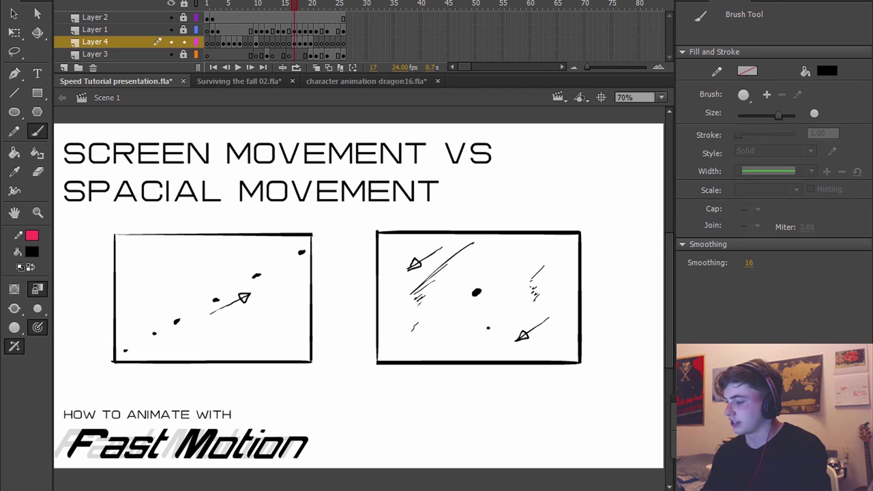
left_click_drag(478, 318, 479, 334)
left_click(478, 275)
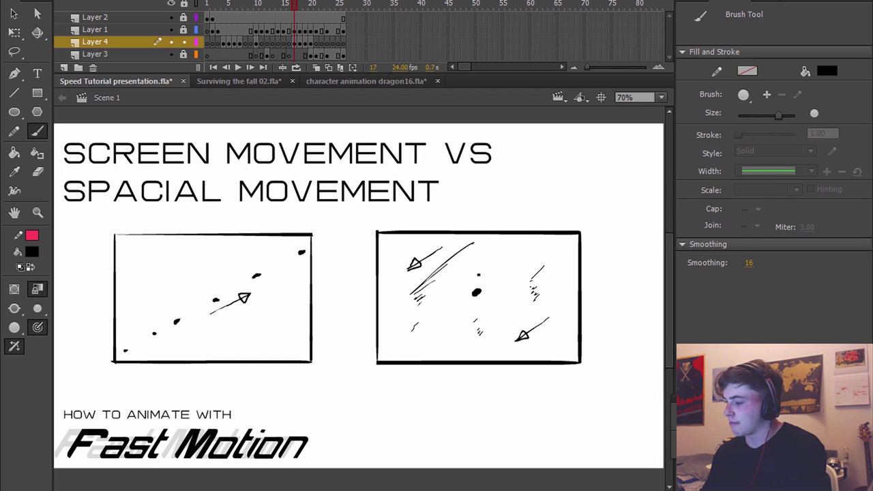
mouse_move(486, 296)
left_mouse_down()
mouse_move(464, 290)
mouse_move(488, 287)
left_mouse_up()
key("ctrl+z")
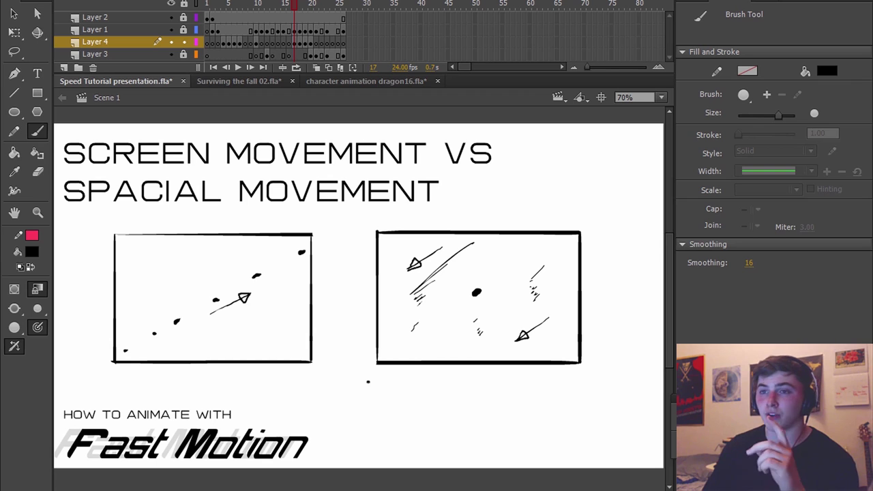
- Brush a thick circle around the centre dot in the right frame and undo it
left_click_drag(460, 288, 489, 280)
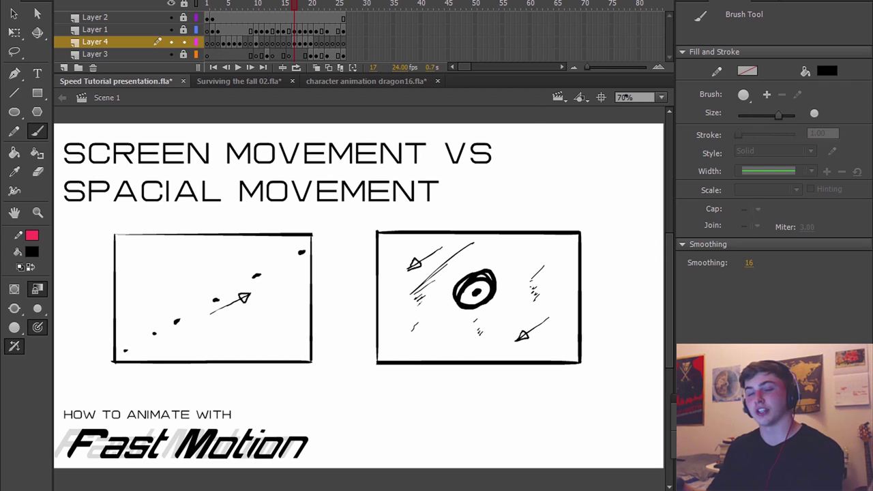
key("ctrl+z")
key("ctrl+z")
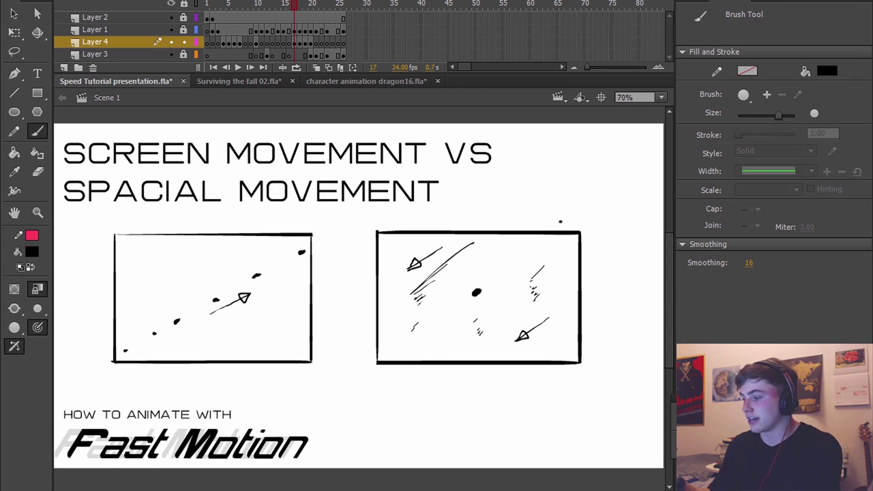
- Draw an arrow pointing diagonally up and right from the centre dot in the right frame
left_click(435, 306)
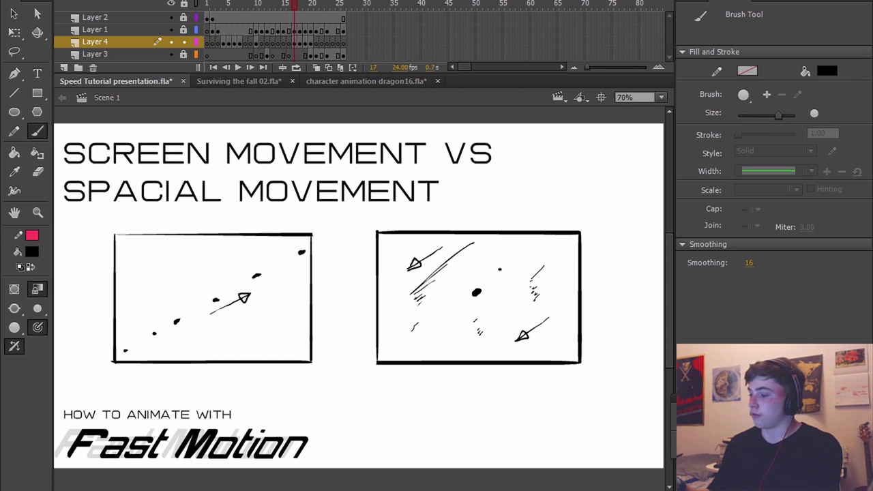
left_click_drag(486, 283, 515, 260)
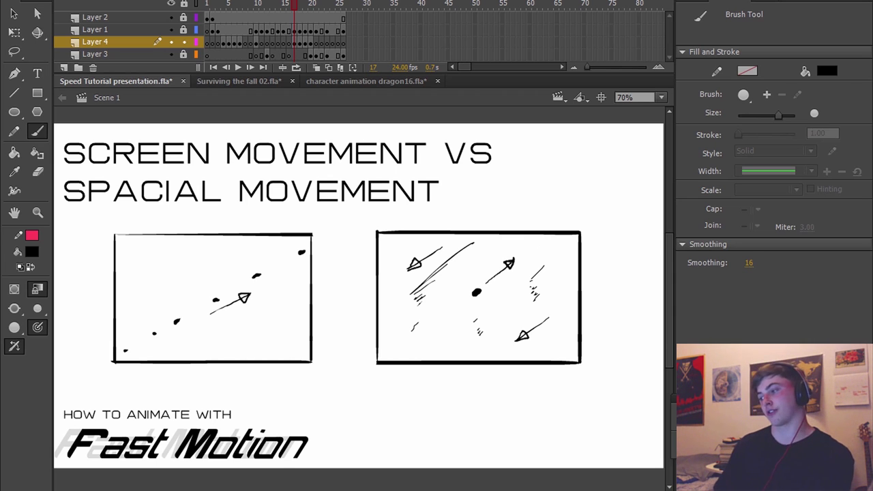
- Undo the added arrow and all the speed marks in the right frame, keeping the original diagram
key("e")
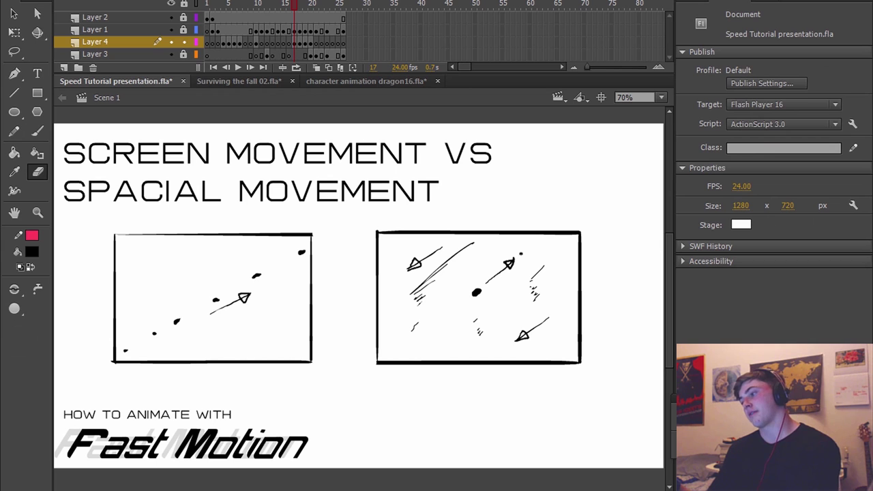
key("ctrl+z")
key("ctrl+y")
key("ctrl+z")
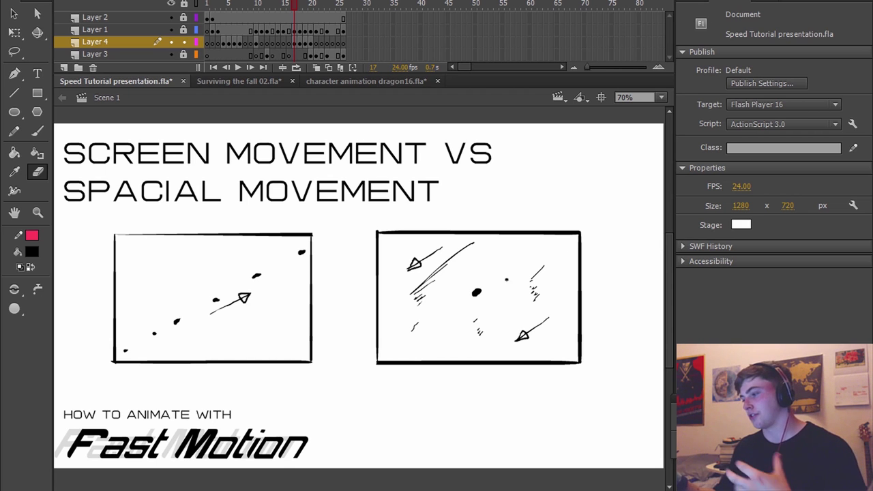
key("ctrl+z")
key("ctrl+z")
key("ctrl+z")
key("ctrl+z")
key("ctrl+z")
key("ctrl+z")
key("ctrl+z")
key("ctrl+z")
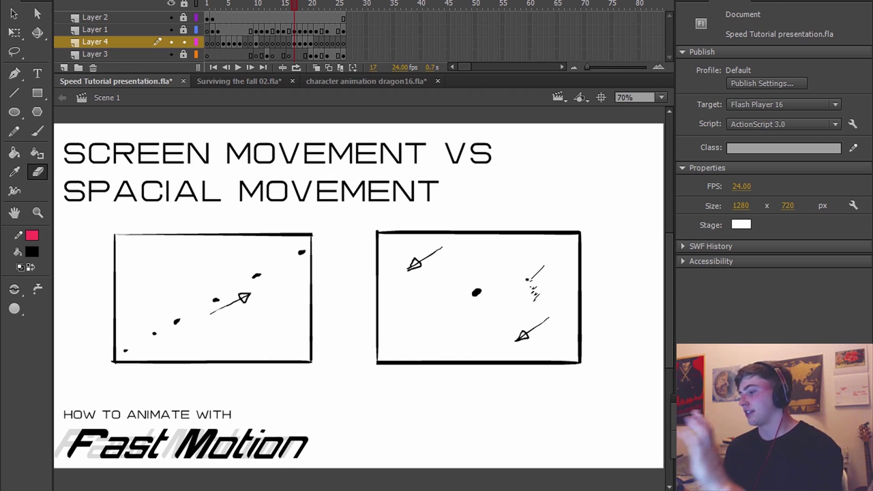
key("ctrl+z")
key("ctrl+z")
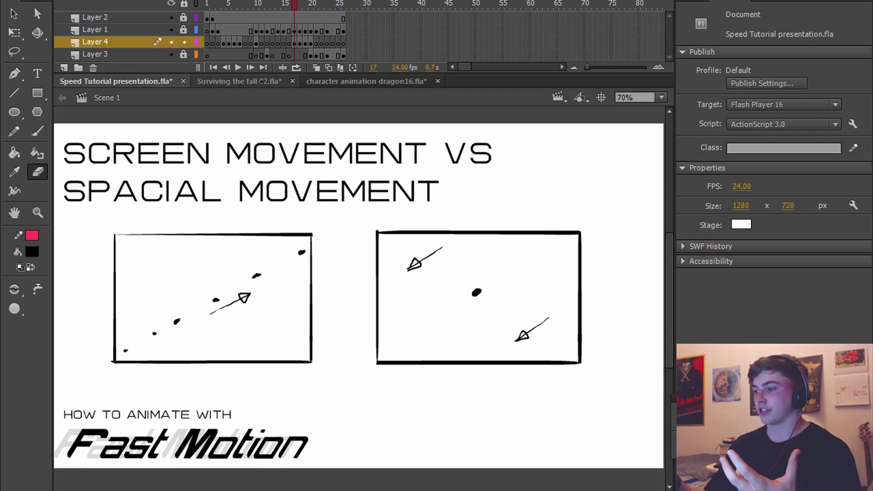
- Switch to Surviving the fall 02.fla, exit the scene10 symbol to Scene 1, and play the jump sequence
left_click(239, 81)
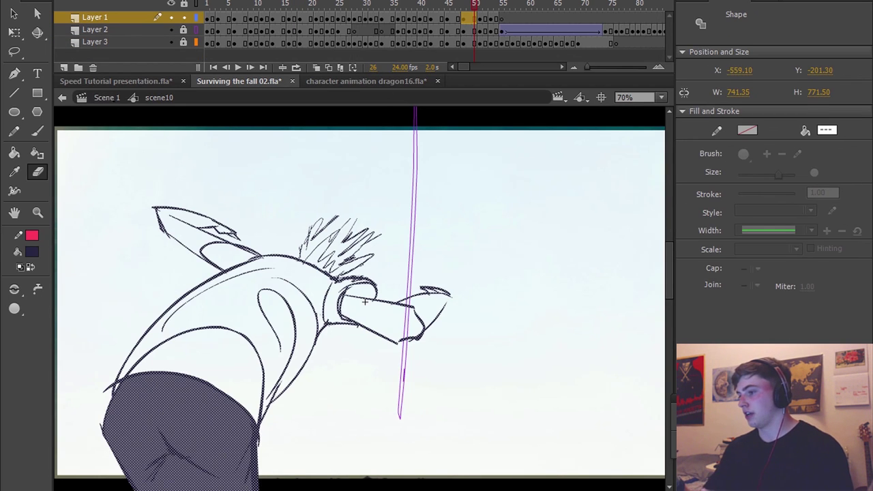
key("ctrl+e")
left_click_drag(485, 67, 481, 66)
left_click_drag(472, 3, 528, 3)
key("Return")
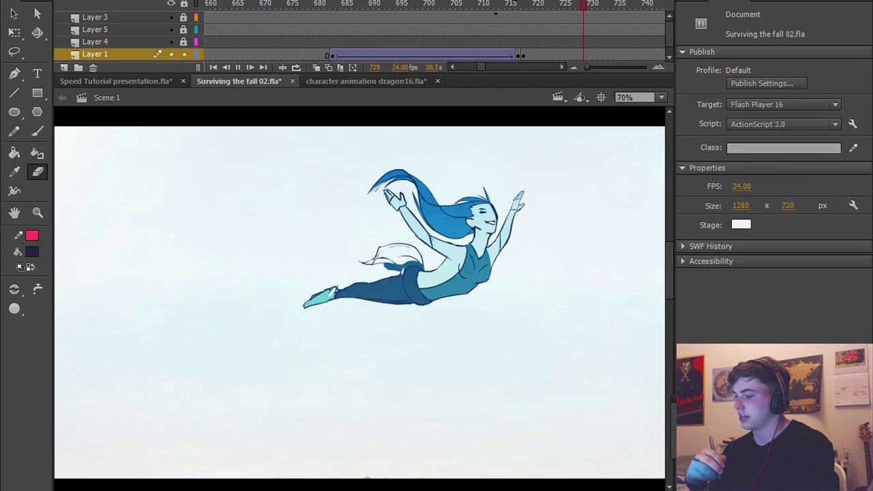
key("Return")
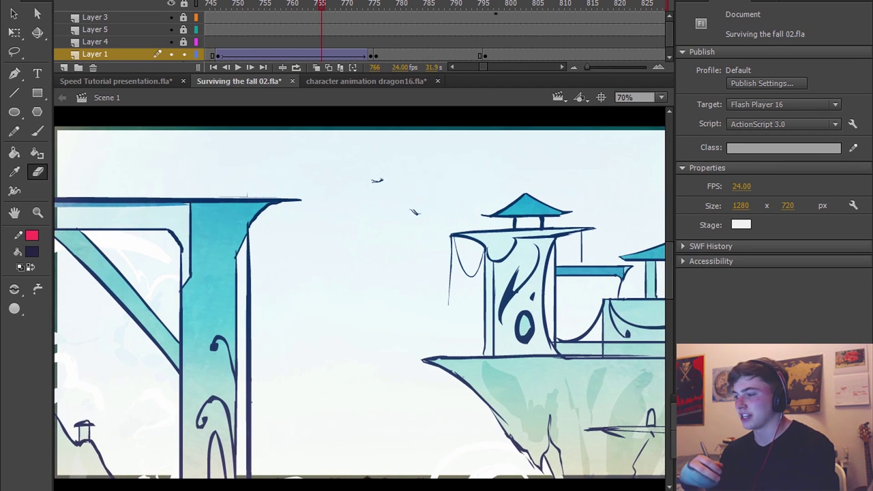
key("Return")
key("Return")
- Replay the girl's jump off the cliff from frame 718 and again from frame 723
left_click_drag(414, 5, 224, 54)
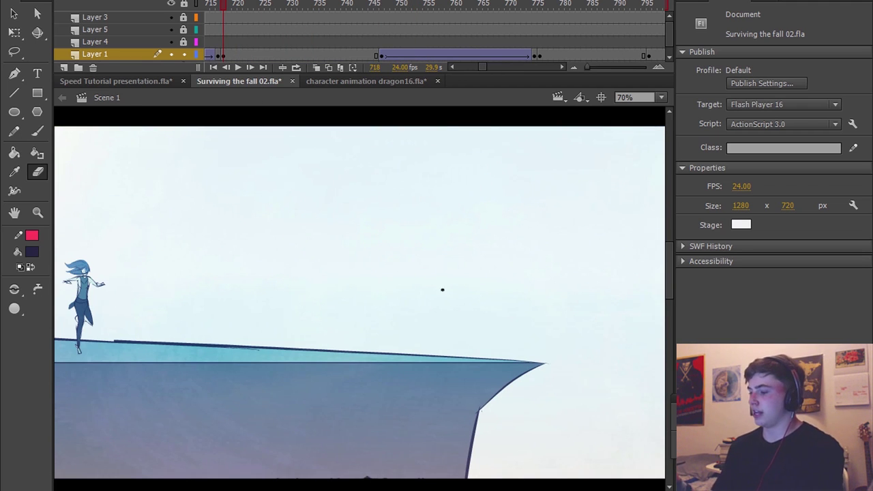
key("b")
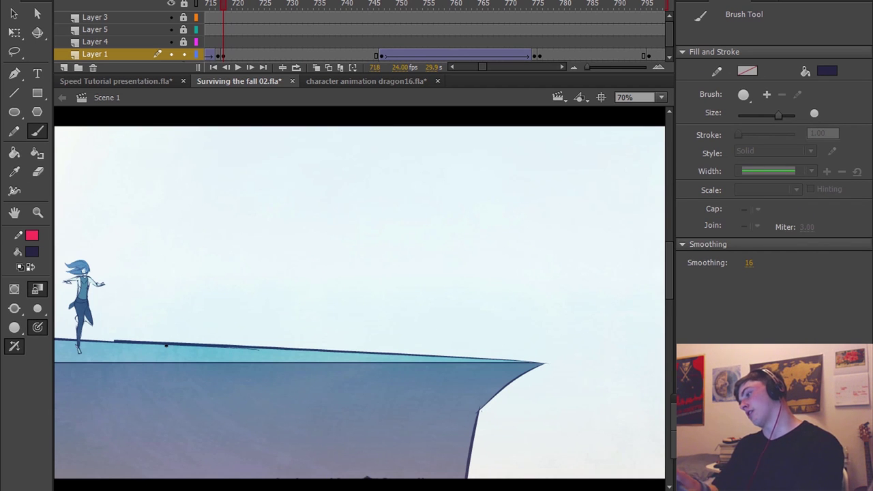
key("Return")
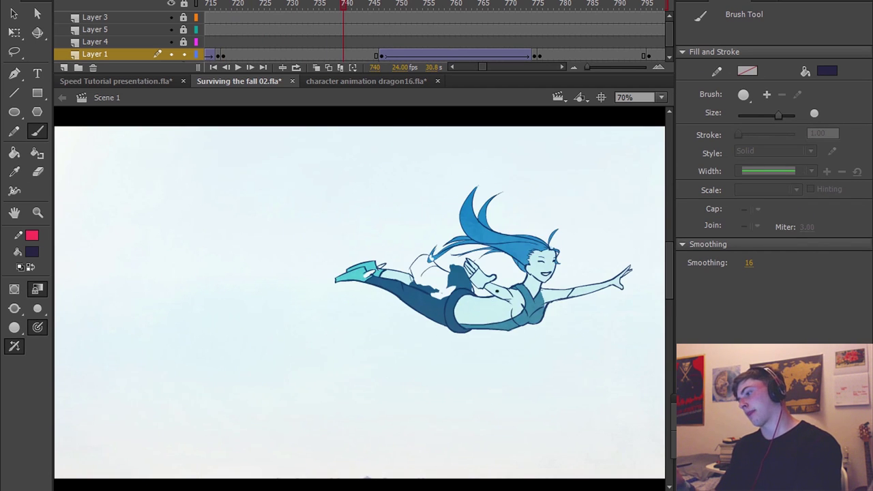
left_click_drag(368, 9, 251, 10)
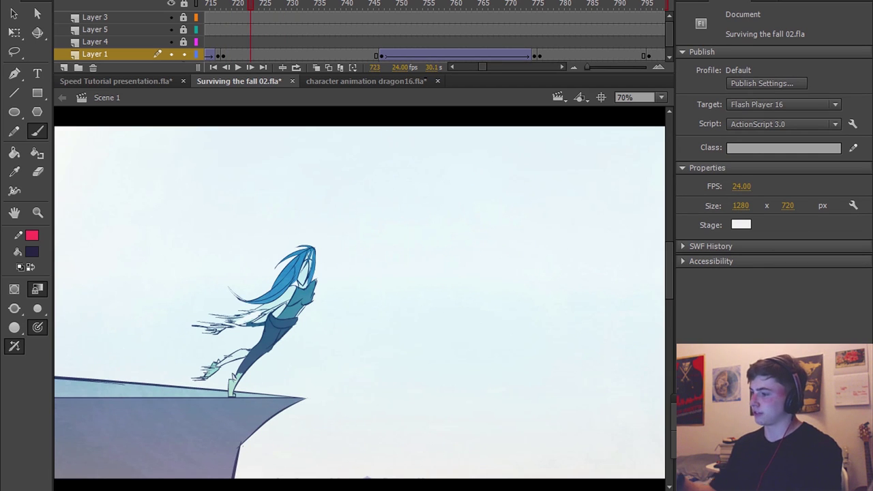
key("Return")
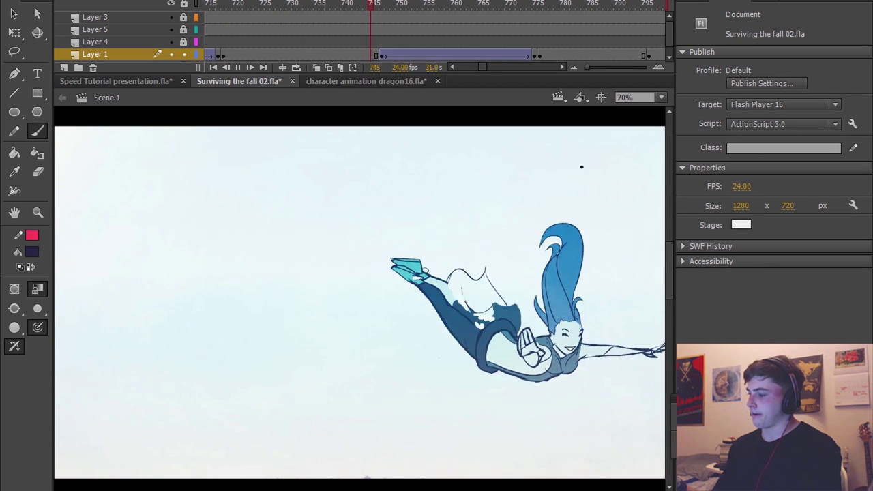
- Stop playback and step backward frame by frame through the girl's close-up fall before frame 745
key("Return")
key("comma")
key("comma")
key("comma")
key("comma")
key("comma")
key("comma")
key("comma")
key("comma")
key("comma")
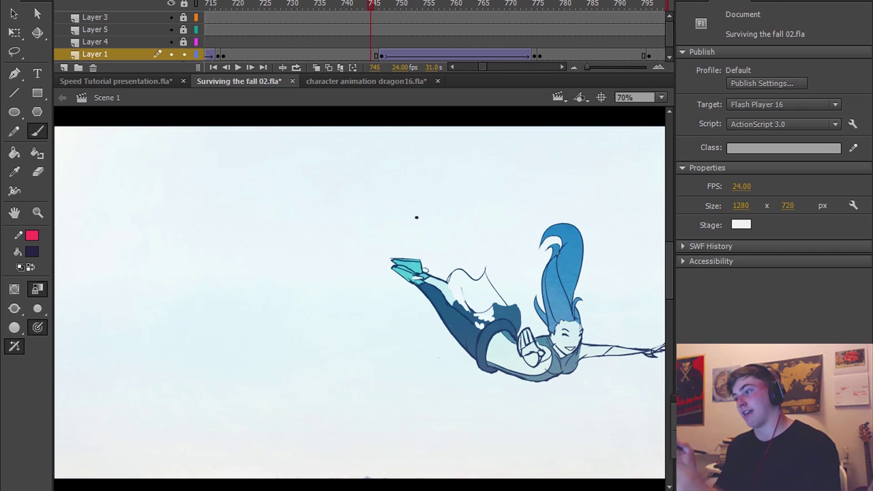
- Play the wide shot of the distant falling figures between the cliffs after frame 745
key("Return")
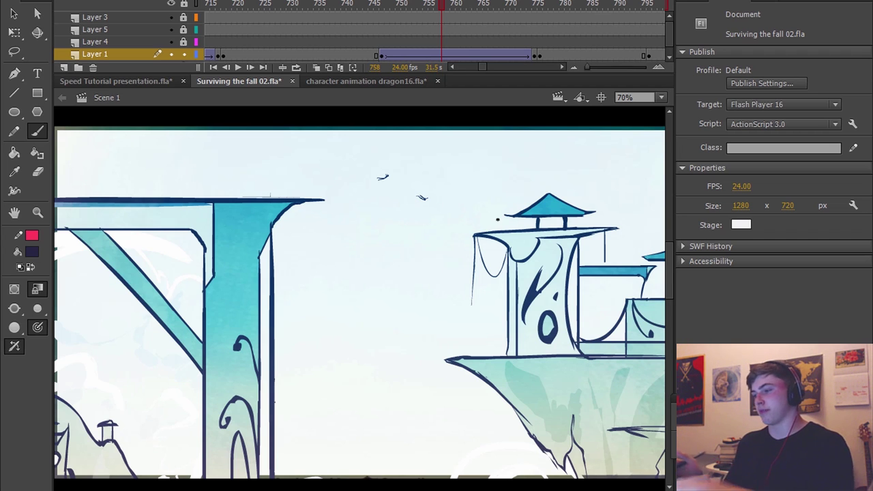
key("Return")
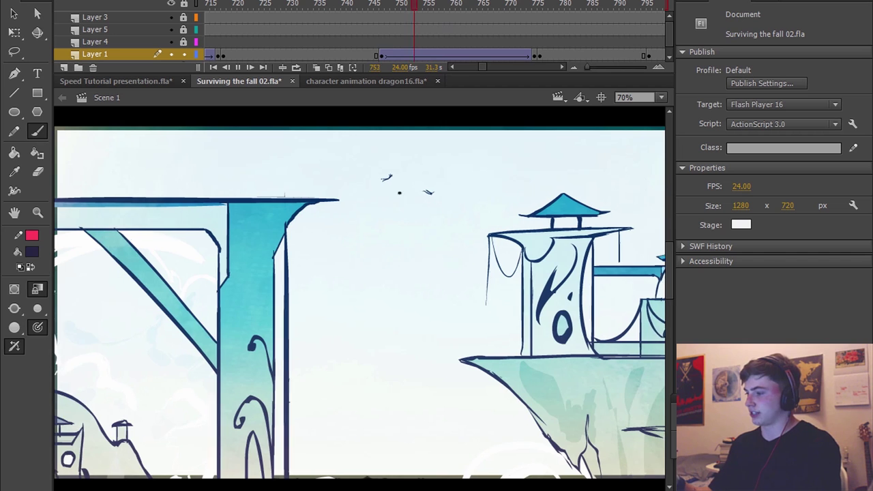
- Play on from the wide shot into the arm close-up, stopping and stepping forward to frame 794
key("Return")
left_click_drag(542, 6, 540, 5)
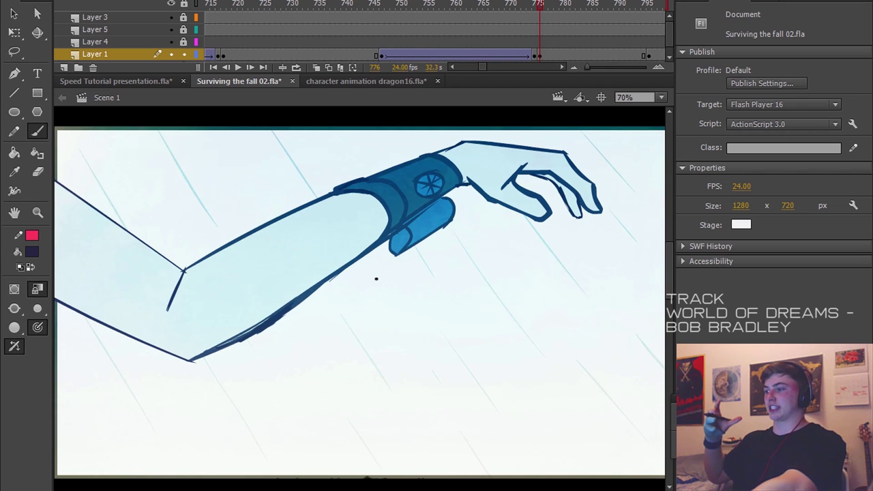
key("Return")
key("Return")
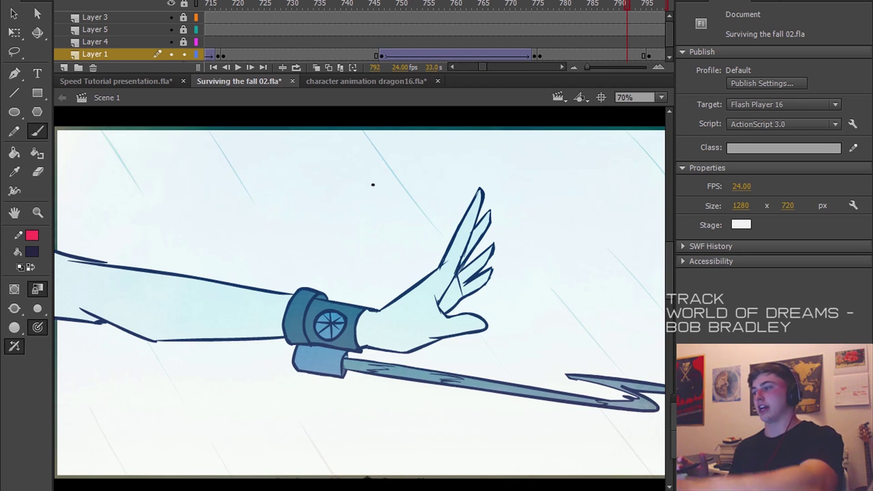
key("period")
key("period")
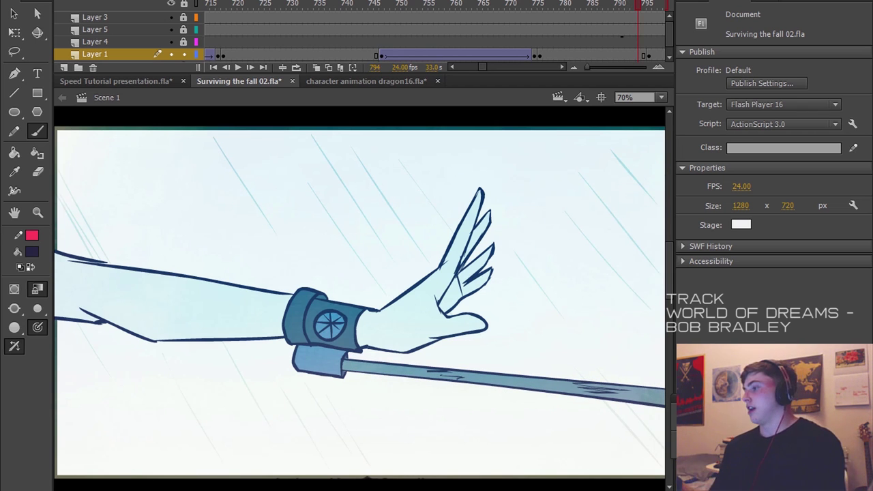
- Step backward frame by frame from the arm close-up through the wide shot to the girl's take-off at frame 723
key("comma")
key("comma")
key("comma")
key("comma")
key("comma")
key("comma")
key("comma")
key("comma")
key("comma")
key("comma")
key("comma")
key("comma")
key("comma")
key("comma")
key("comma")
key("comma")
key("comma")
key("comma")
key("comma")
key("comma")
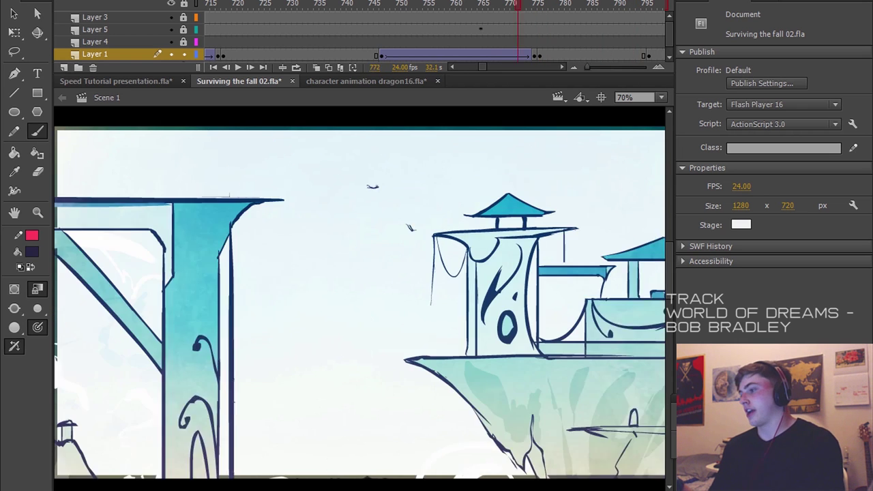
key("comma")
key("comma")
key("comma")
key("comma")
key("comma")
key("comma")
key("comma")
key("comma")
key("comma")
key("comma")
key("comma")
key("comma")
key("comma")
key("comma")
key("comma")
key("comma")
key("comma")
key("comma")
key("comma")
key("comma")
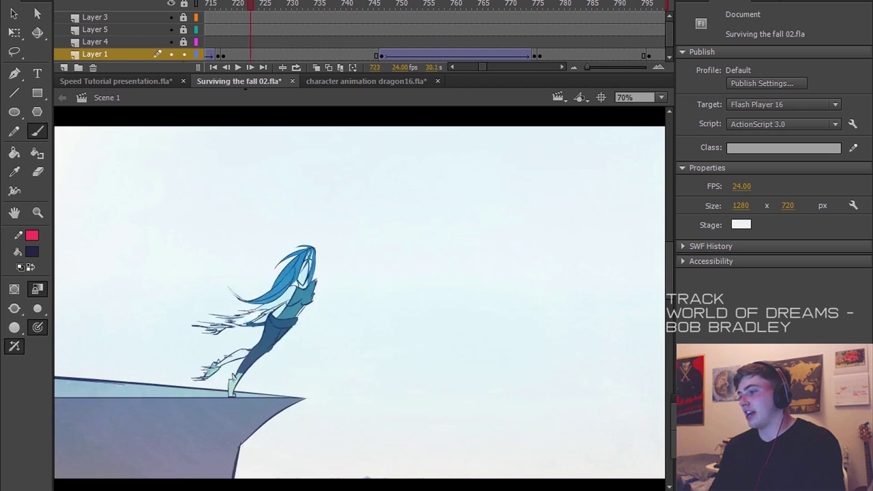
- Step forward frame by frame from the take-off through the girl's mid-air pose to frame 761 of the wide shot
key("period")
key("period")
key("period")
key("period")
key("period")
key("period")
key("period")
key("period")
key("period")
key("period")
key("period")
key("period")
key("period")
key("period")
key("period")
key("period")
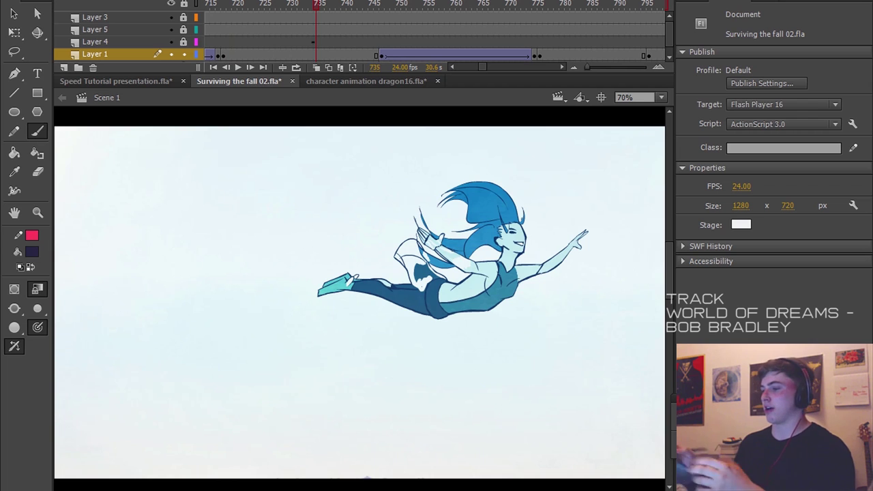
key("period")
key("period")
key("period")
key("period")
key("period")
key("period")
key("period")
key("period")
key("period")
key("period")
key("period")
key("period")
key("period")
key("period")
key("period")
key("period")
key("period")
key("period")
key("period")
key("period")
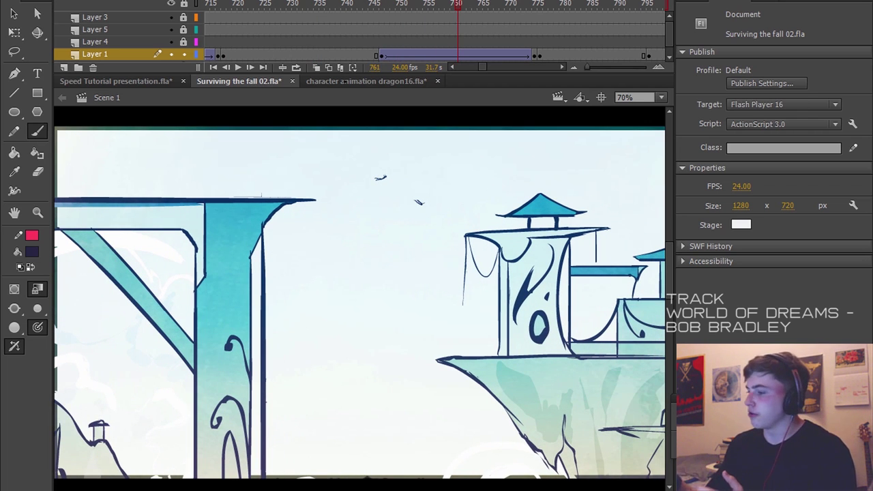
- Switch to Speed Tutorial presentation.fla and circle the first and last dots of the screen movement path, undoing each circle
left_click(116, 82)
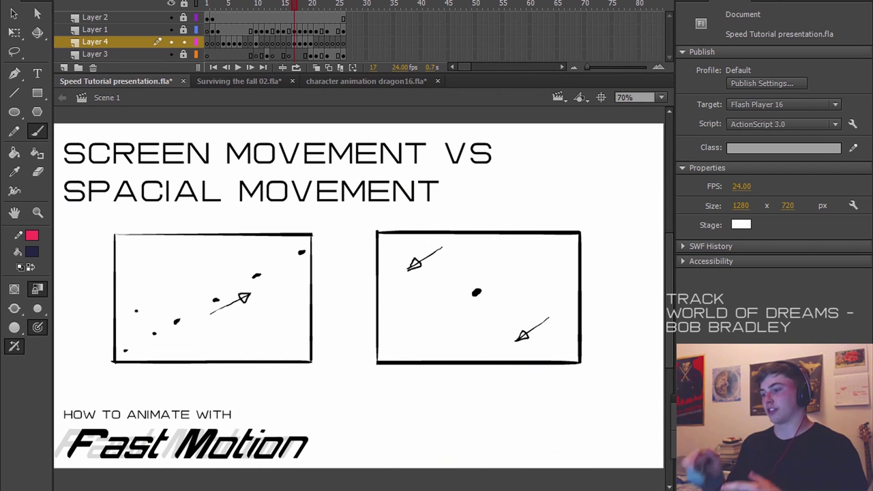
key("ctrl+z")
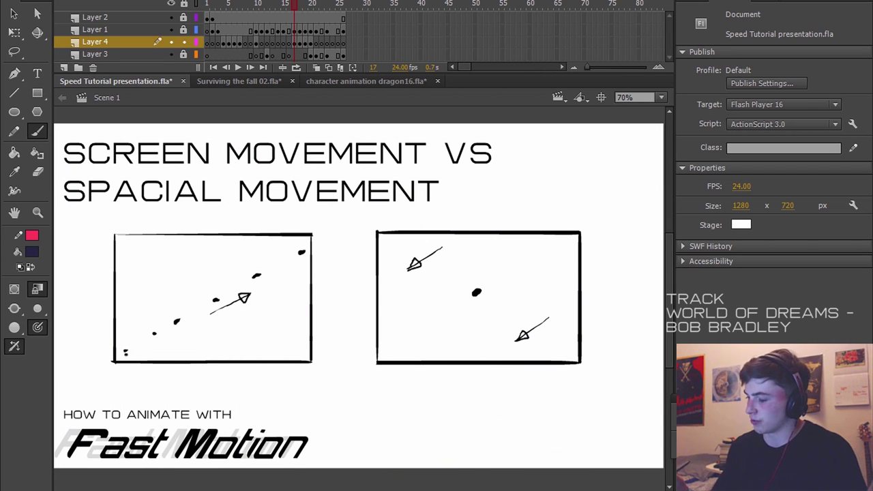
left_click_drag(137, 336, 126, 333)
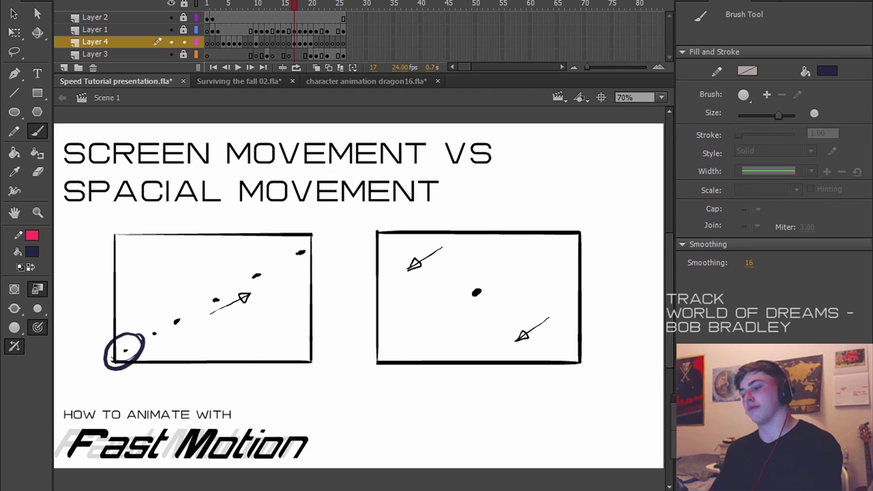
key("ctrl+z")
left_click_drag(304, 230, 322, 235)
key("ctrl+z")
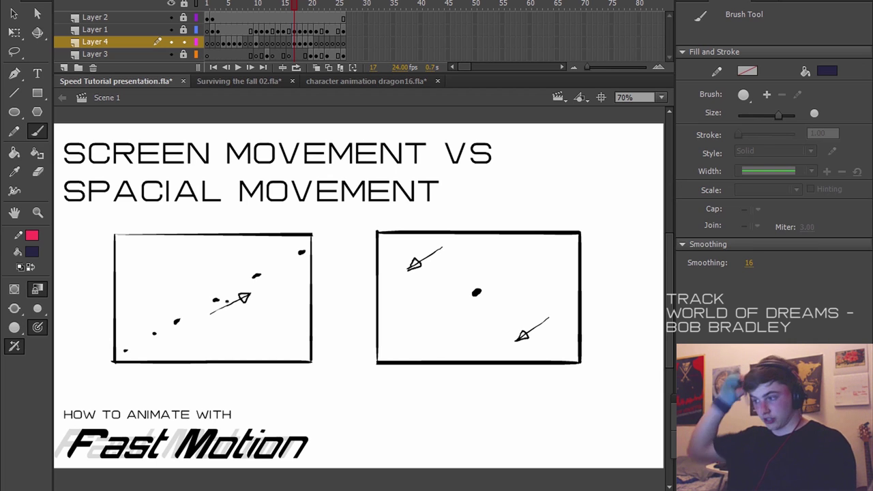
- Draw a dark brush outline around the diagram frame with the dotted path and undo the annotation strokes
mouse_move(367, 215)
left_mouse_down()
mouse_move(618, 254)
mouse_move(327, 374)
mouse_move(374, 196)
left_mouse_up()
key("ctrl+z")
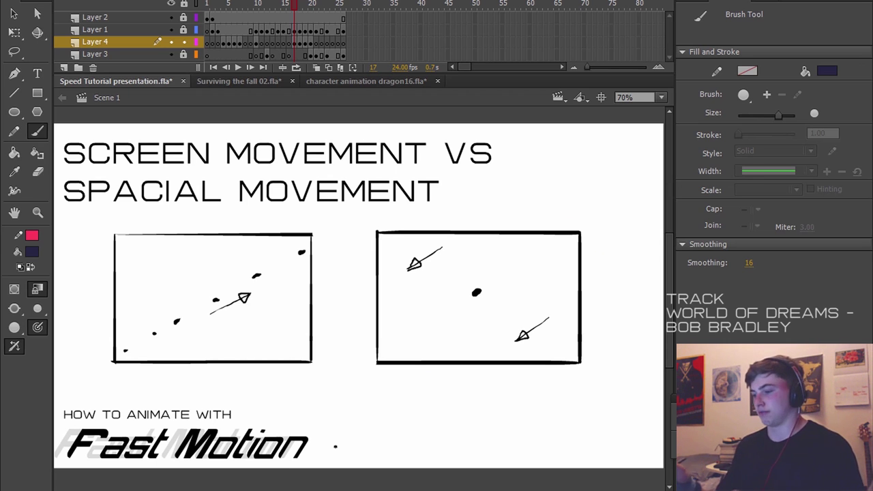
mouse_move(79, 224)
left_mouse_down()
mouse_move(335, 252)
mouse_move(101, 374)
mouse_move(93, 251)
left_mouse_up()
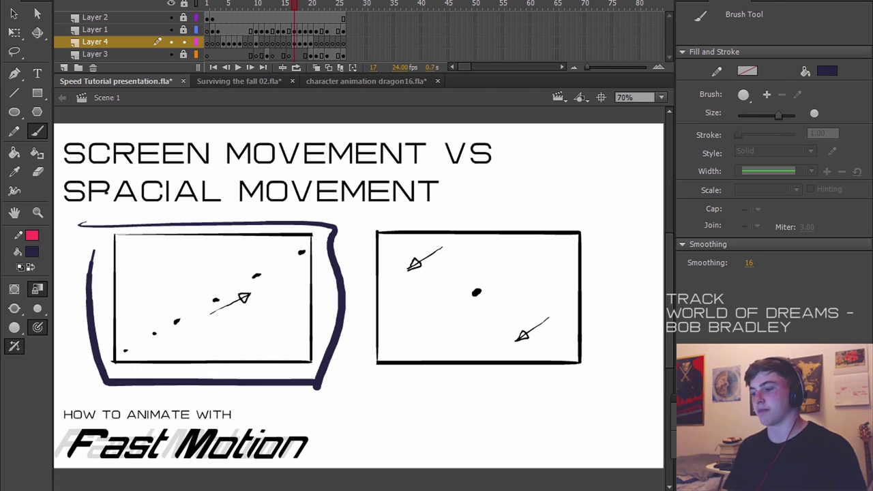
key("ctrl+z")
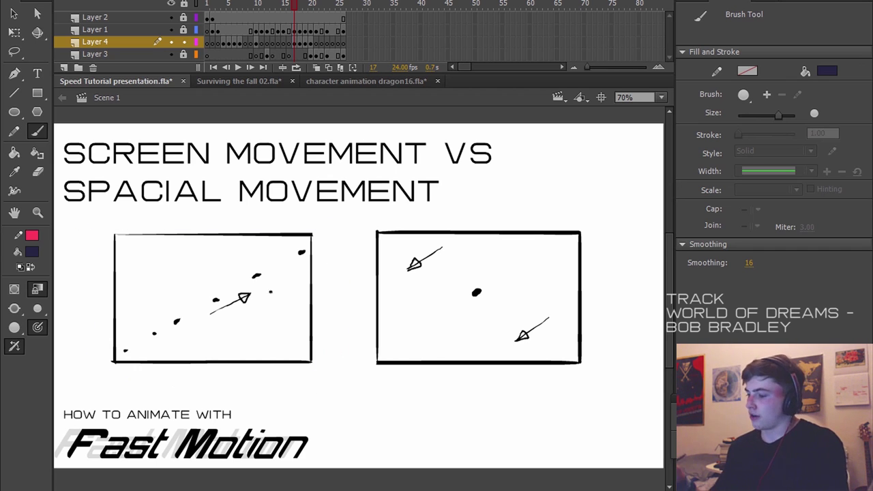
- Mark the dotted path inside the first diagram frame with the brush and undo the marks
key("ctrl+z")
left_click(155, 313)
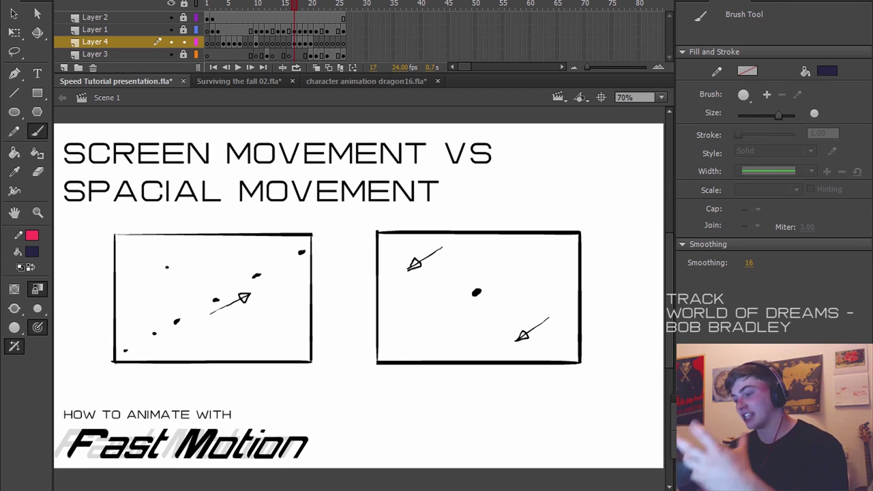
key("ctrl+z")
left_click(163, 316)
mouse_move(140, 330)
left_mouse_down()
mouse_move(260, 253)
mouse_move(294, 265)
mouse_move(180, 265)
mouse_move(197, 353)
mouse_move(179, 242)
mouse_move(183, 342)
mouse_move(200, 382)
mouse_move(212, 347)
left_mouse_up()
key("ctrl+z")
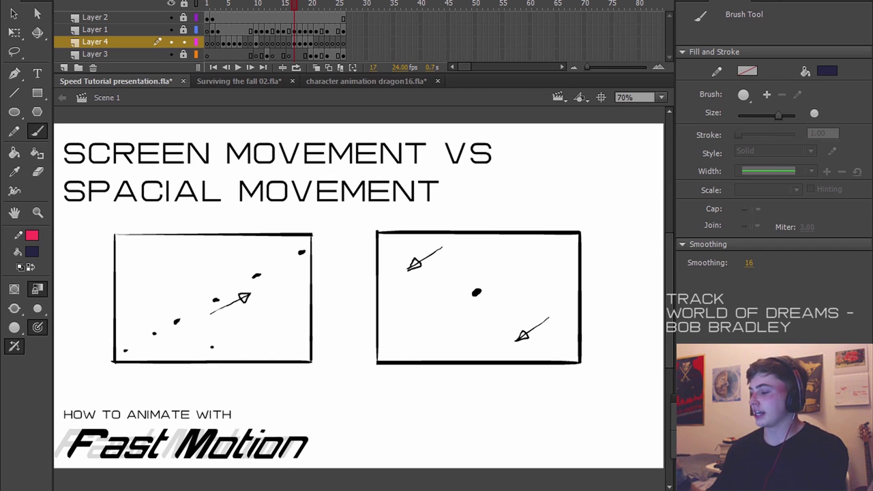
- Paint a dark diagonal blob over the single central dot in the second diagram frame
mouse_move(485, 269)
left_mouse_down()
mouse_move(456, 318)
mouse_move(452, 296)
mouse_move(450, 308)
mouse_move(437, 293)
mouse_move(455, 304)
mouse_move(509, 275)
mouse_move(478, 311)
mouse_move(493, 295)
left_mouse_up()
key("ctrl+z")
key("ctrl+z")
key("ctrl+z")
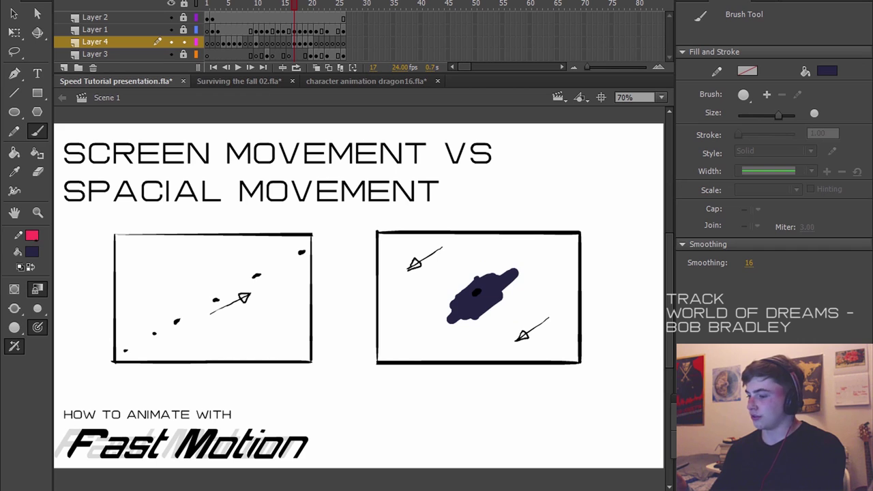
- Change the fill colour to salmon and draw a stroke across the dark blob, undoing the stroke
left_click(33, 251)
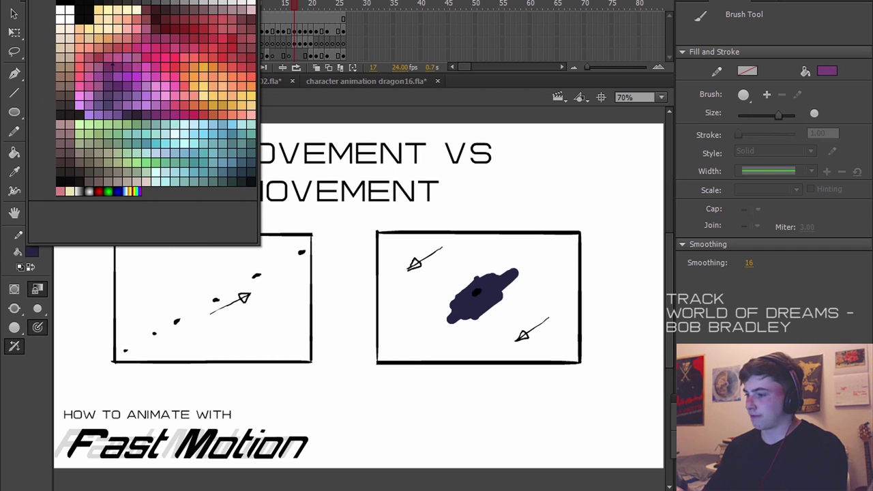
left_click(145, 29)
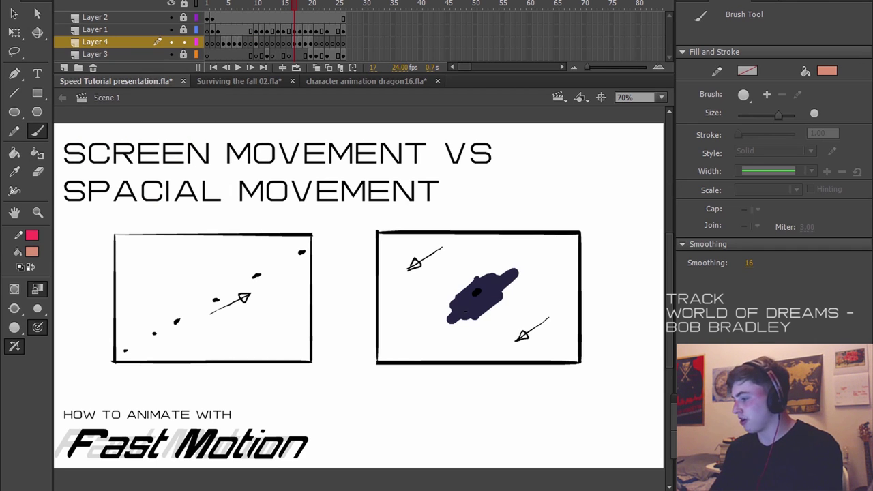
mouse_move(508, 273)
left_mouse_down()
mouse_move(519, 277)
mouse_move(500, 308)
mouse_move(464, 287)
mouse_move(450, 294)
mouse_move(470, 321)
mouse_move(438, 317)
mouse_move(461, 262)
mouse_move(455, 312)
left_mouse_up()
key("ctrl+z")
key("ctrl+z")
key("ctrl+z")
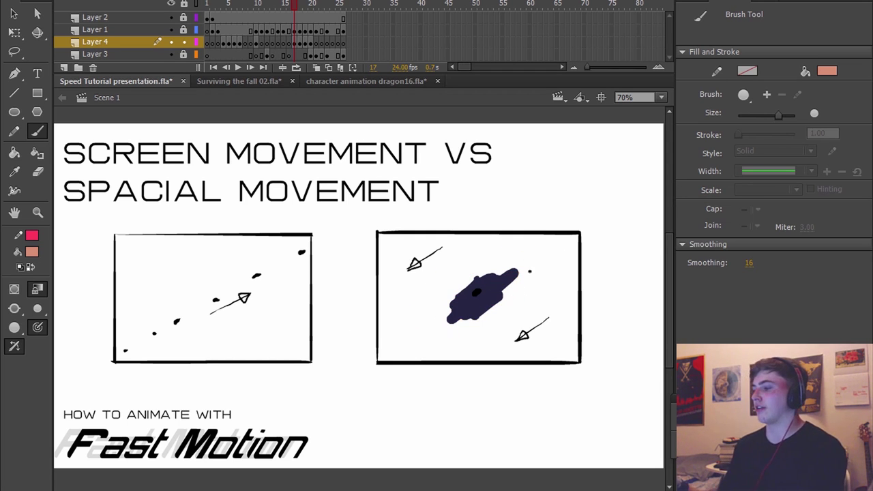
- Trace the dotted path and outline the second diagram frame with the salmon brush, undoing both annotations
mouse_move(135, 344)
left_mouse_down()
mouse_move(276, 279)
mouse_move(298, 255)
left_mouse_up()
key("ctrl+z")
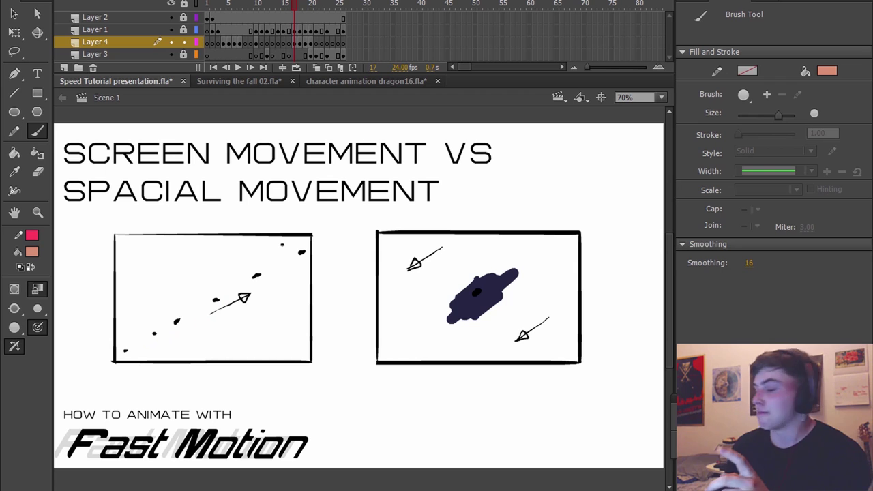
key("q")
key("b")
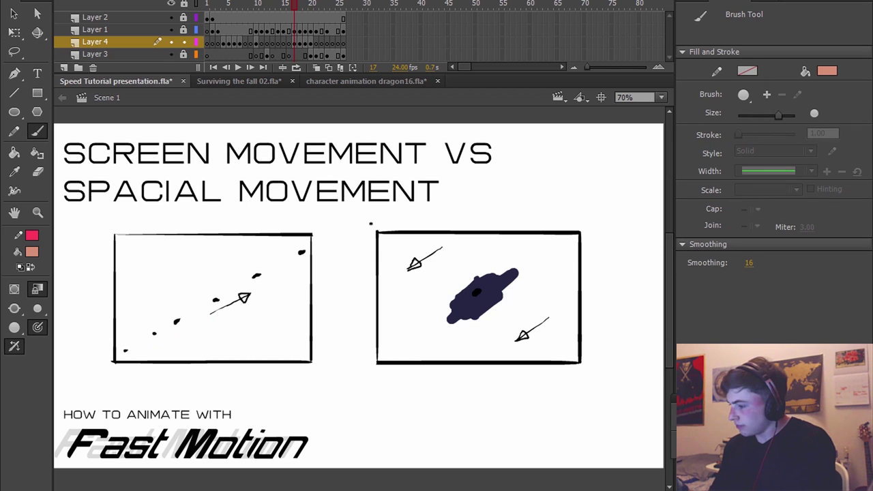
mouse_move(374, 221)
left_mouse_down()
mouse_move(620, 220)
mouse_move(359, 361)
mouse_move(359, 232)
left_mouse_up()
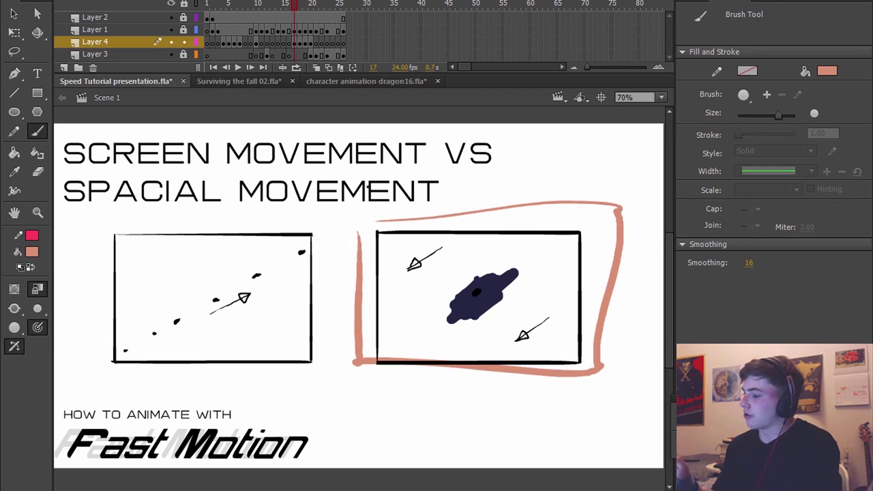
key("ctrl+z")
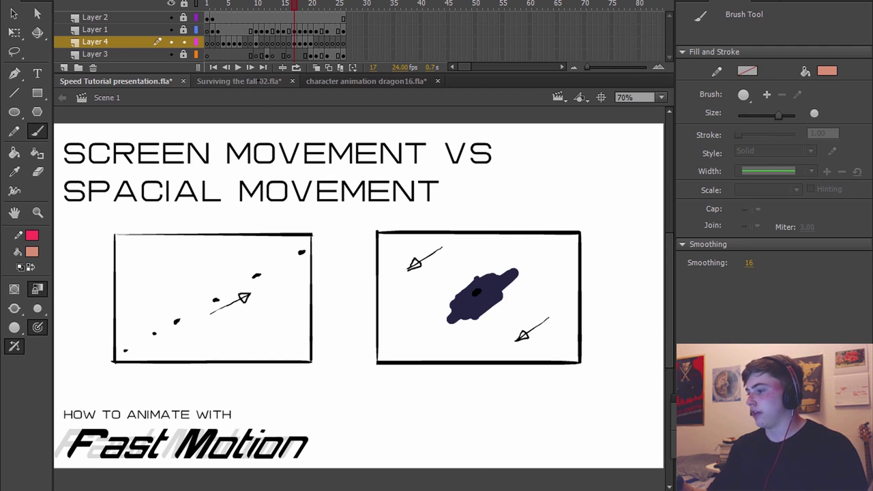
- Switch to Surviving the fall 02.fla, play the wide shot of the falling figures, and scrub back towards its start
left_click(262, 81)
left_click_drag(341, 7, 490, 4)
left_click_drag(362, 8, 266, 102)
key("Return")
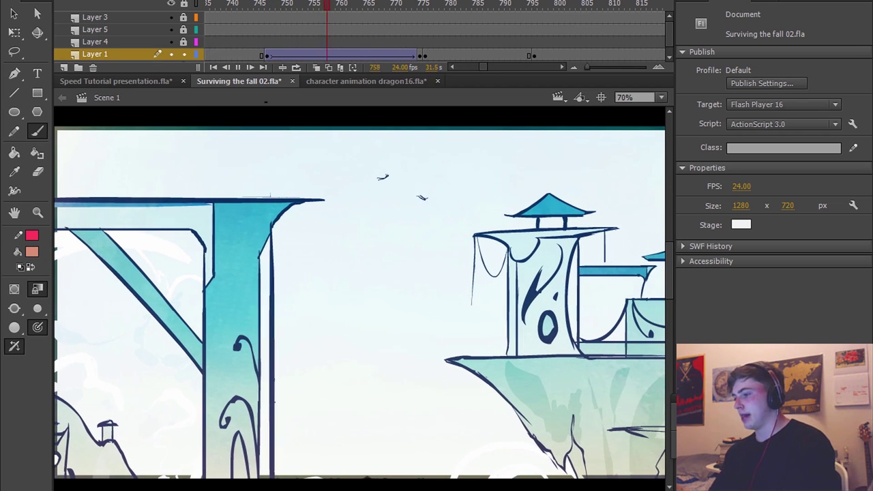
key("Return")
left_click_drag(343, 7, 268, 44)
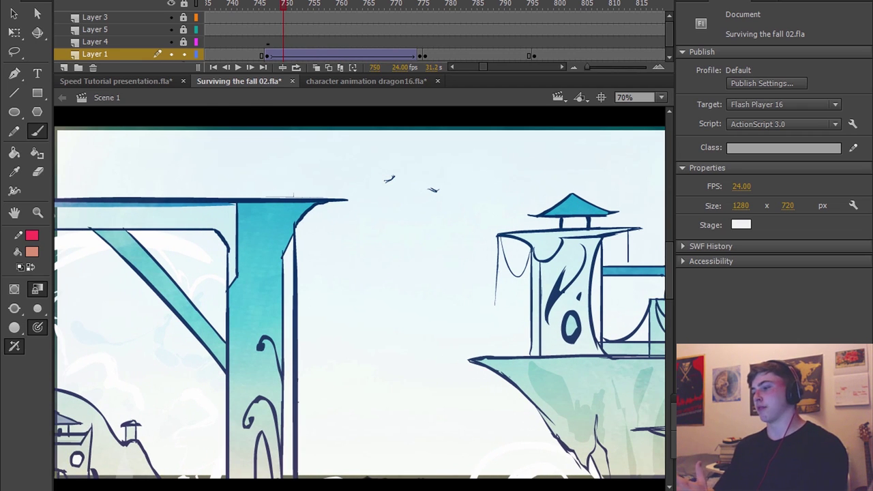
- Open the scene8 symbol from frame 747 and play the figures' motion along their guide path
key("v")
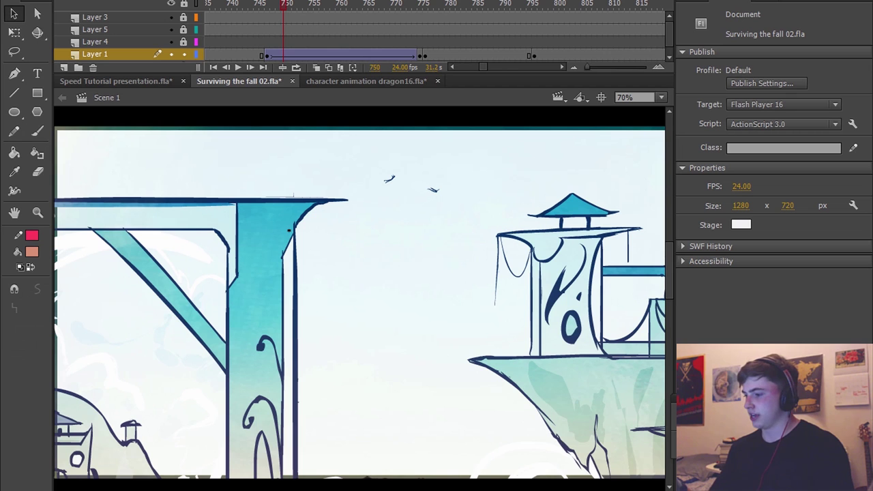
left_click(269, 7)
double_click(305, 236)
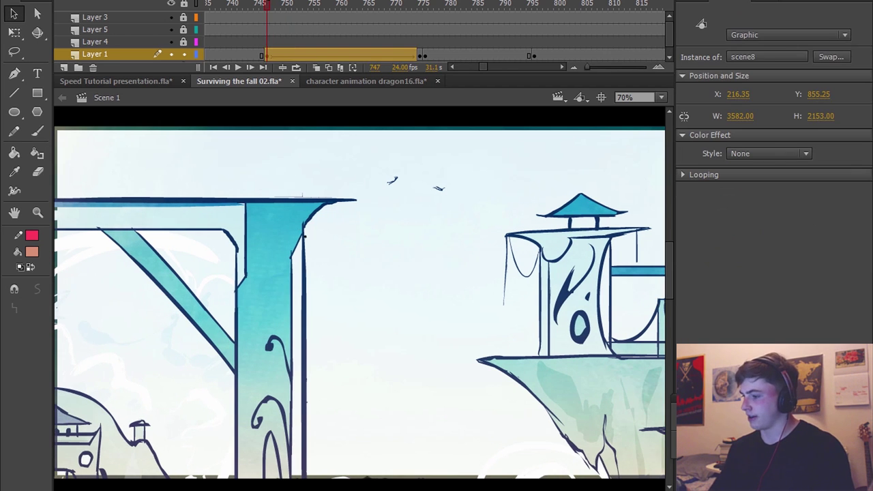
key("Return")
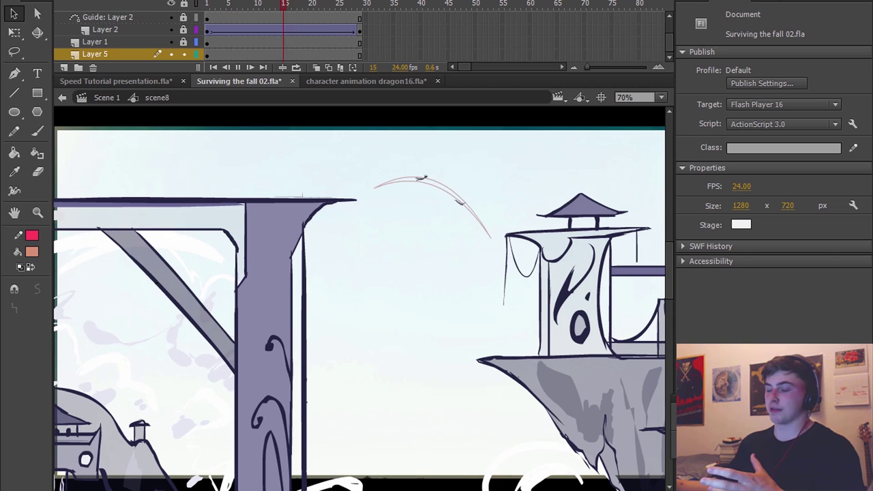
key("Return")
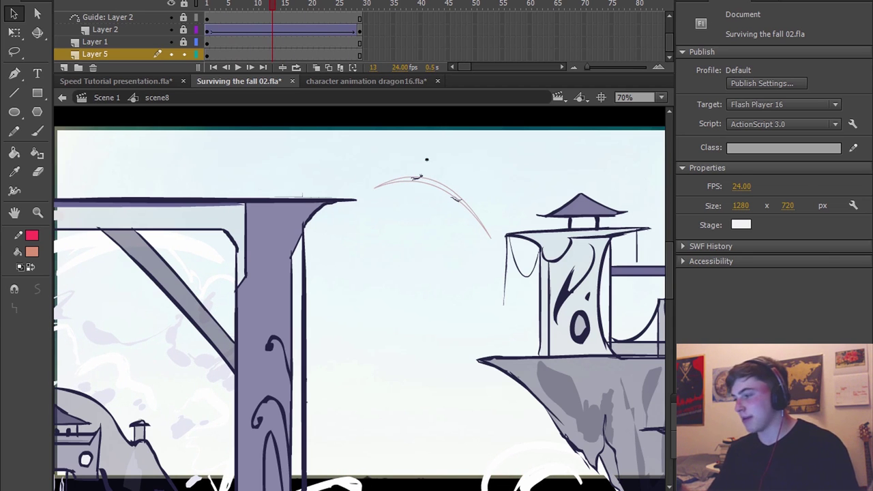
- Mark the two falling figures on the guide path with the brush and undo the marks
key("b")
mouse_move(422, 167)
left_mouse_down()
mouse_move(411, 179)
mouse_move(419, 176)
left_mouse_up()
left_click(452, 196)
left_click_drag(452, 203, 456, 198)
key("ctrl+z")
key("ctrl+z")
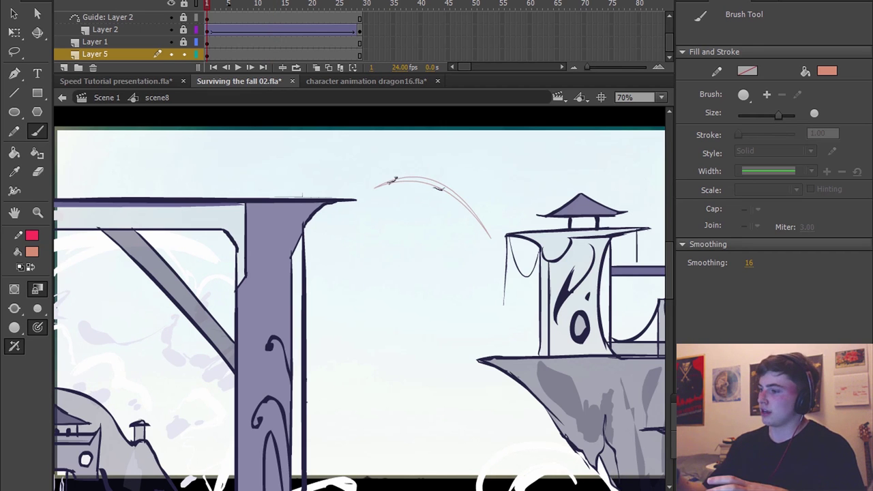
- Exit scene8 to Scene 1, play on past the arm close-up, and step back to frame 796
key("ctrl+e")
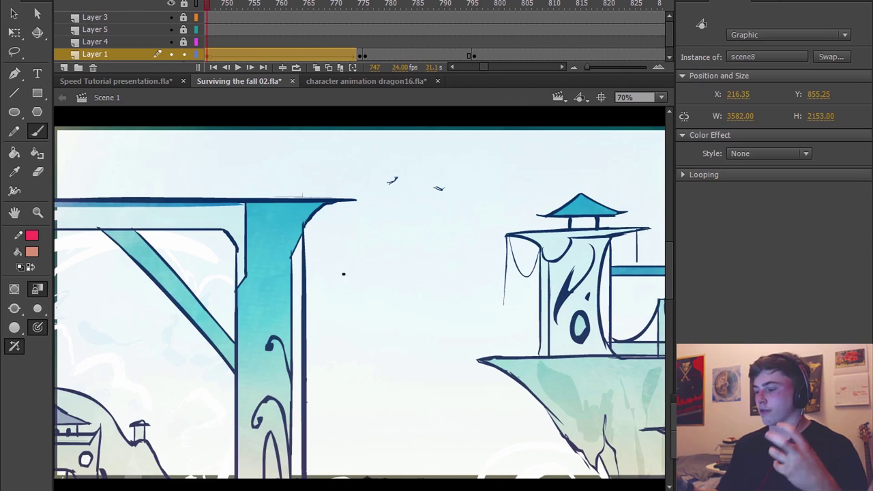
key("Return")
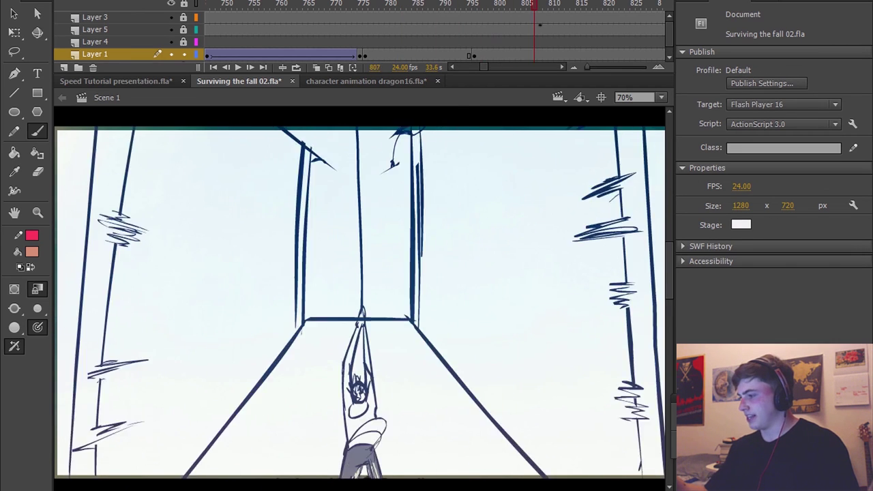
key("comma")
key("comma")
key("comma")
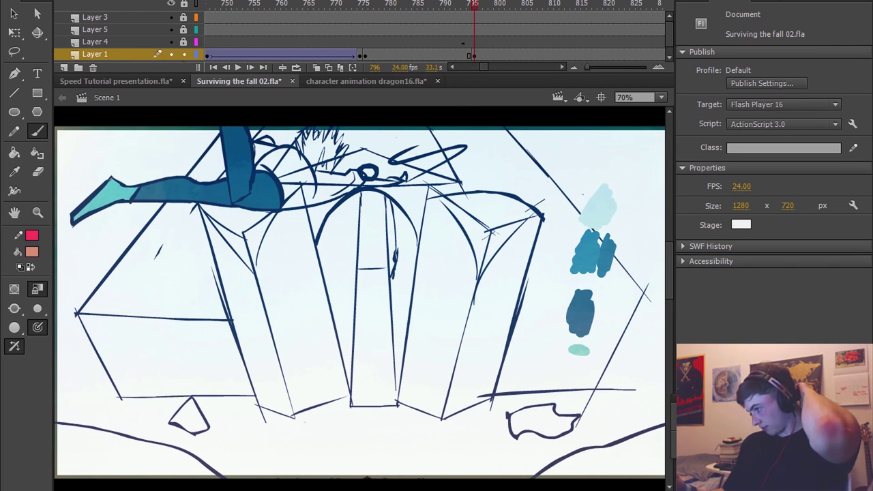
- Step forward frame by frame from frame 796 through the rough perspective shot of the girl falling to frame 806
key("period")
key("period")
key("period")
key("period")
key("period")
key("period")
key("period")
key("period")
key("period")
key("period")
key("period")
key("period")
key("period")
key("period")
key("period")
key("period")
key("period")
key("period")
key("period")
key("period")
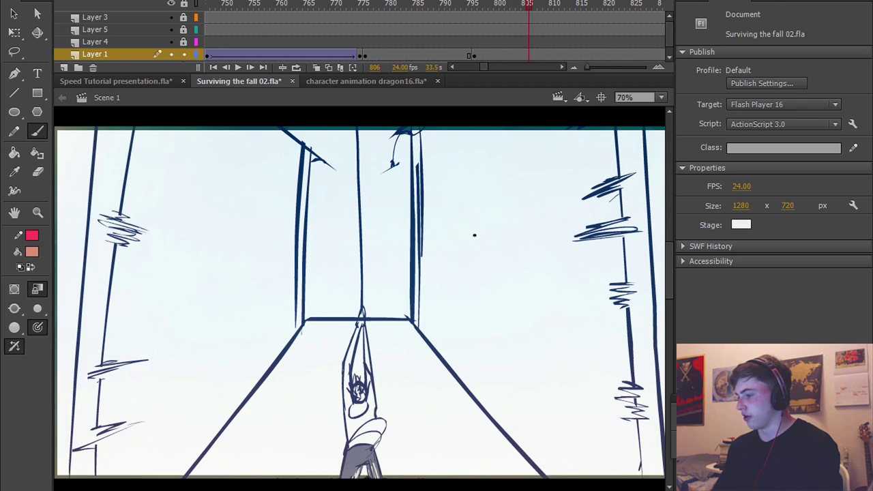
- Step back to frame 796 of the falling shot, mark the central pillar with the brush, and undo the stroke
key("comma")
key("comma")
key("comma")
key("comma")
key("comma")
key("period")
key("period")
mouse_move(370, 331)
left_mouse_down()
mouse_move(381, 403)
mouse_move(356, 431)
left_mouse_up()
key("ctrl+z")
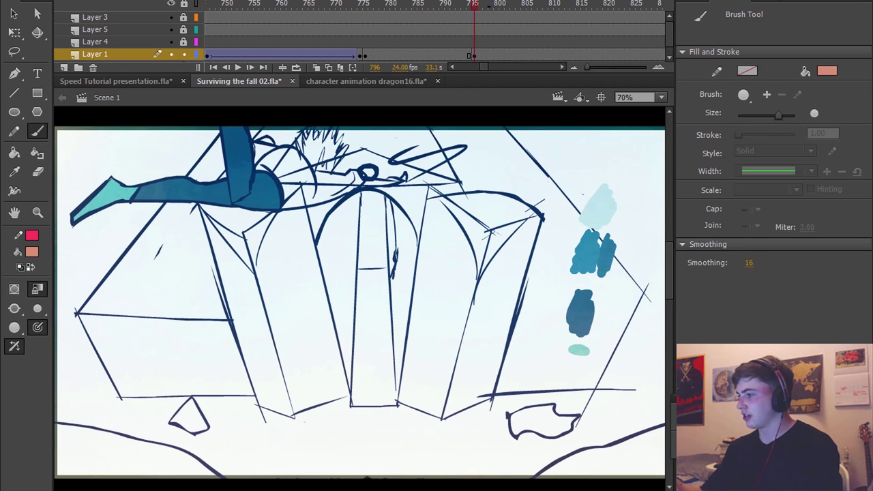
- Play the perspective falling shot from frame 796 to frame 817 and scrub back to frame 804
key("Return")
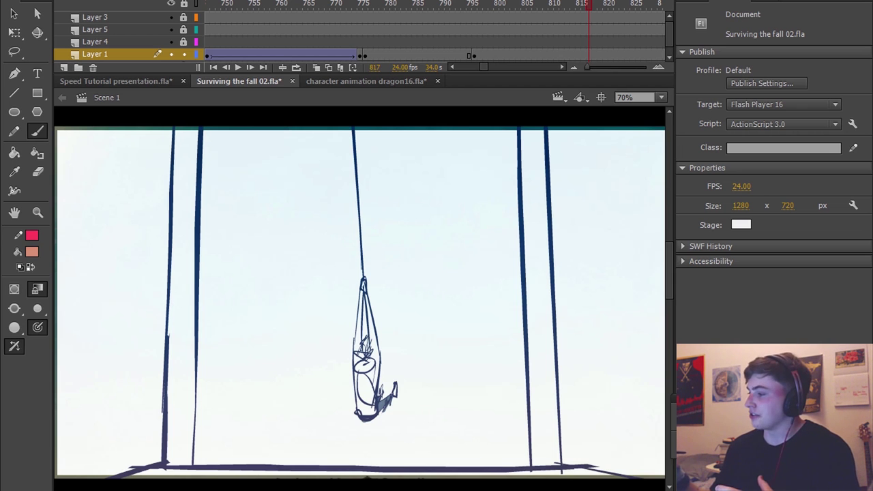
left_click_drag(589, 7, 518, 26)
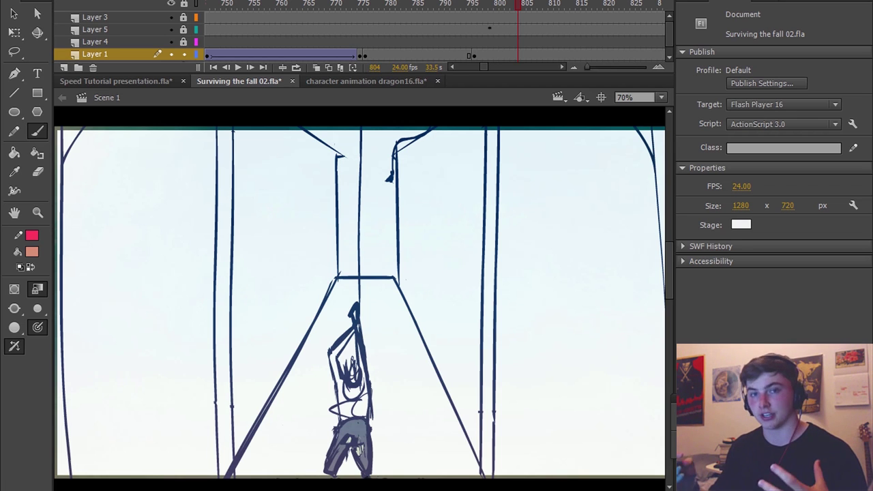
- Switch to the Speed Tutorial presentation file and advance to the camera lenses and movement slide at frame 18
left_click(116, 81)
key("Escape")
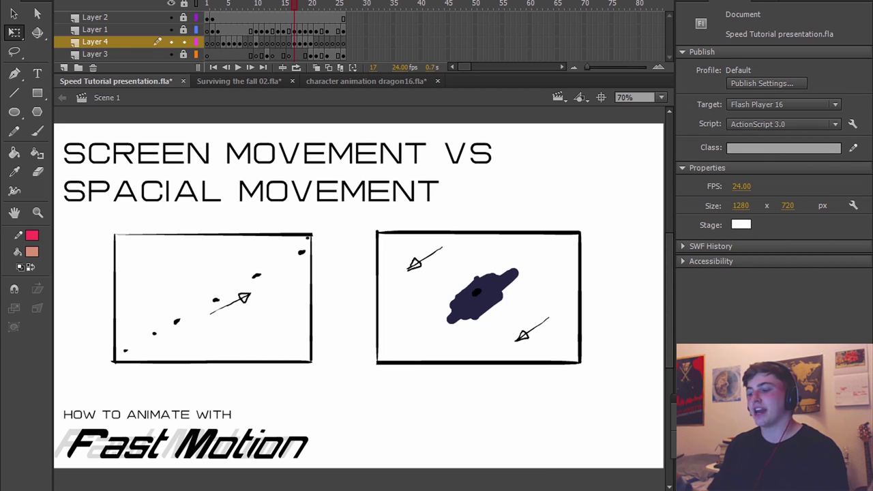
key("period")
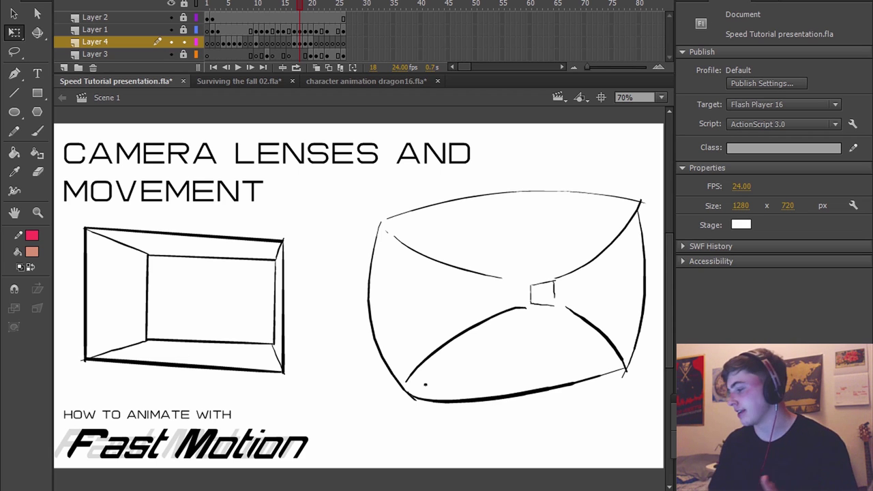
- Outline the curved box drawing with the brush and mark the straight-sided box's back wall, undoing each stroke
key("b")
mouse_move(375, 202)
left_mouse_down()
mouse_move(679, 213)
mouse_move(606, 431)
mouse_move(346, 404)
mouse_move(379, 205)
left_mouse_up()
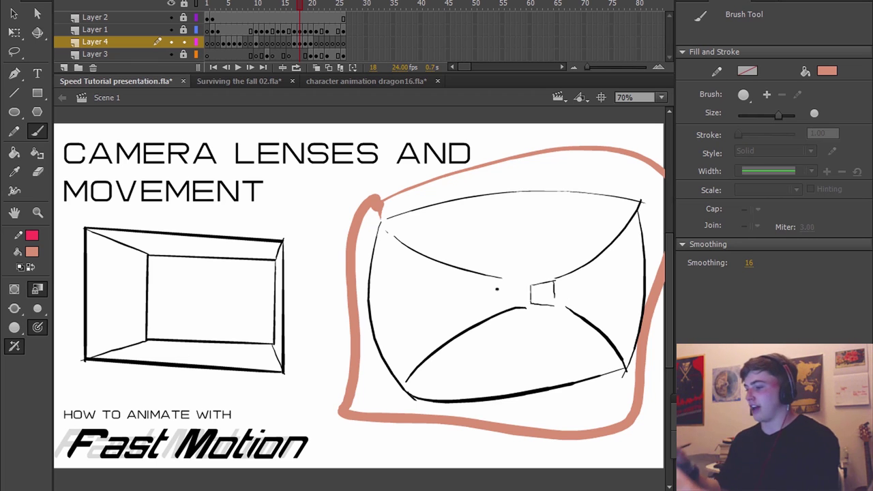
key("ctrl+z")
mouse_move(389, 203)
left_mouse_down()
mouse_move(664, 183)
mouse_move(498, 415)
mouse_move(377, 177)
left_mouse_up()
key("ctrl+z")
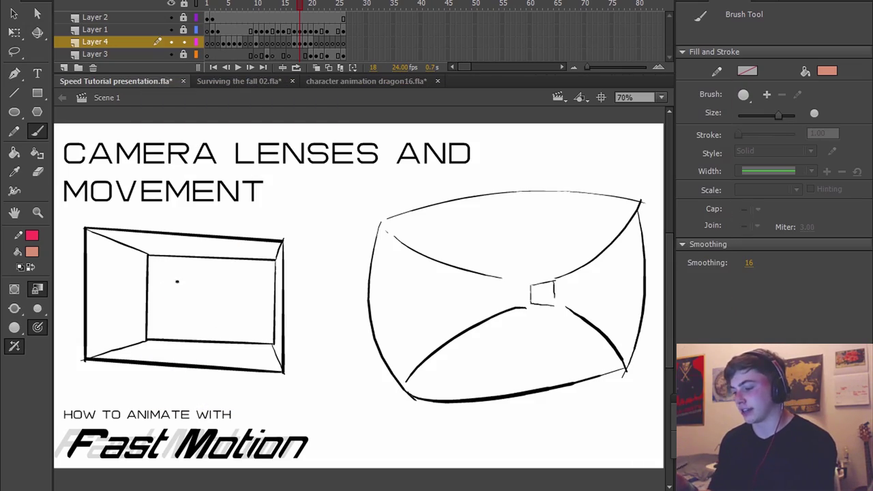
left_click_drag(163, 298, 180, 289)
key("ctrl+z")
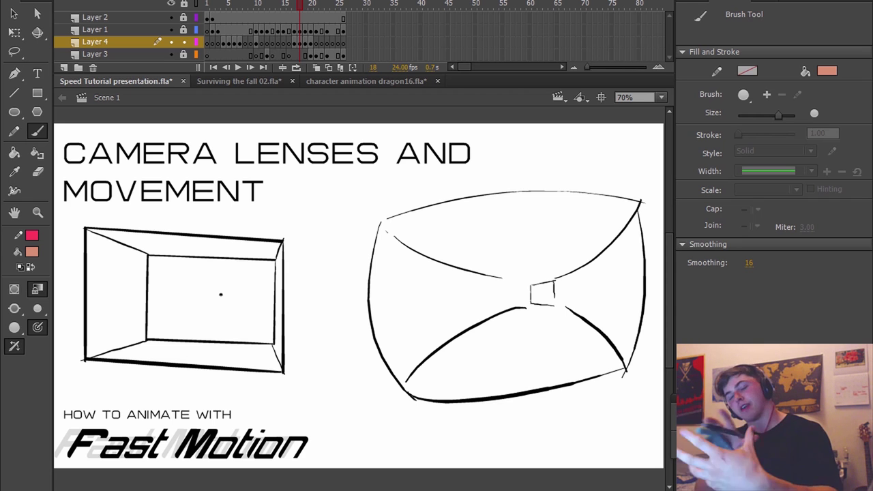
- Select most of the curved box drawing with Free Transform and deselect it
key("q")
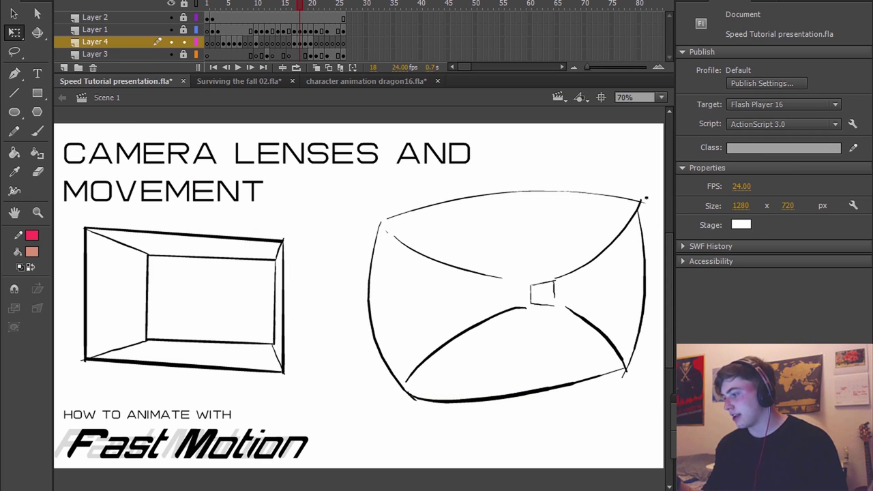
mouse_move(662, 176)
left_mouse_down()
mouse_move(442, 460)
mouse_move(399, 473)
left_mouse_up()
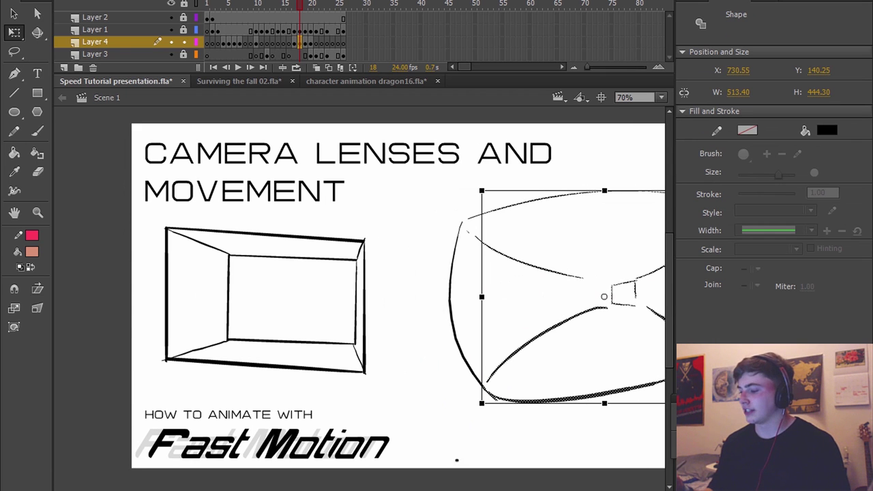
mouse_move(456, 486)
left_mouse_down()
mouse_move(491, 485)
mouse_move(483, 485)
left_mouse_up()
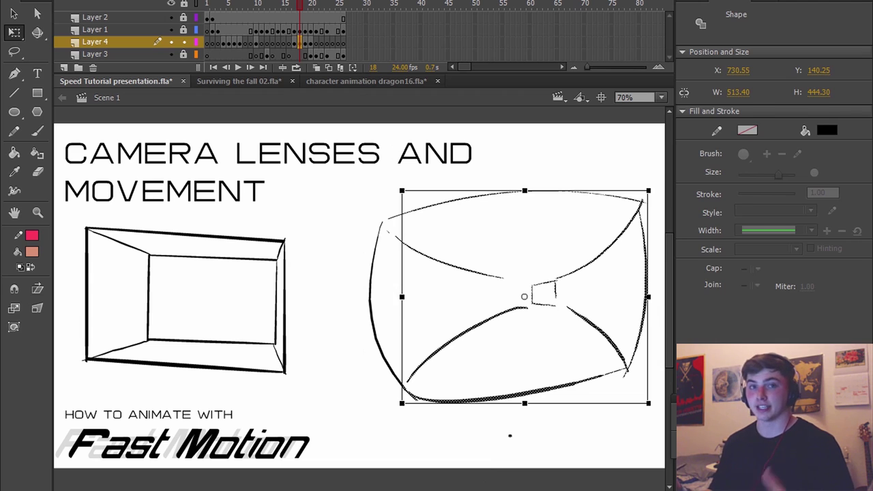
left_click(442, 447)
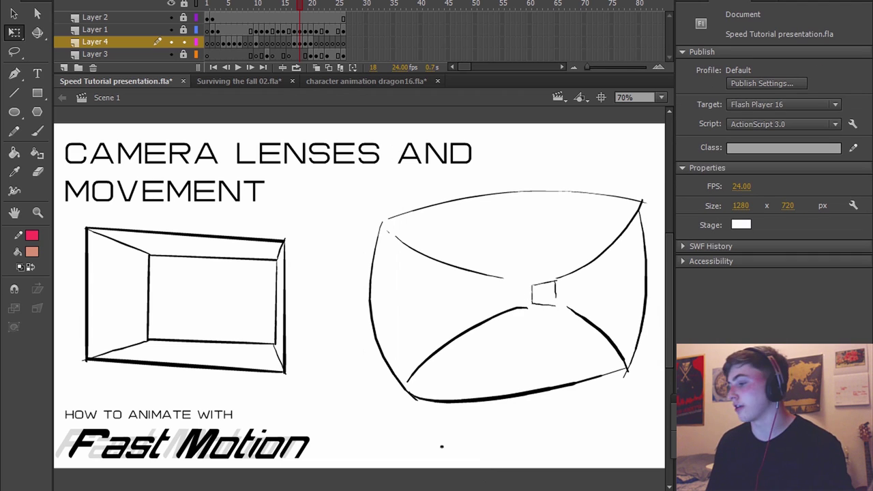